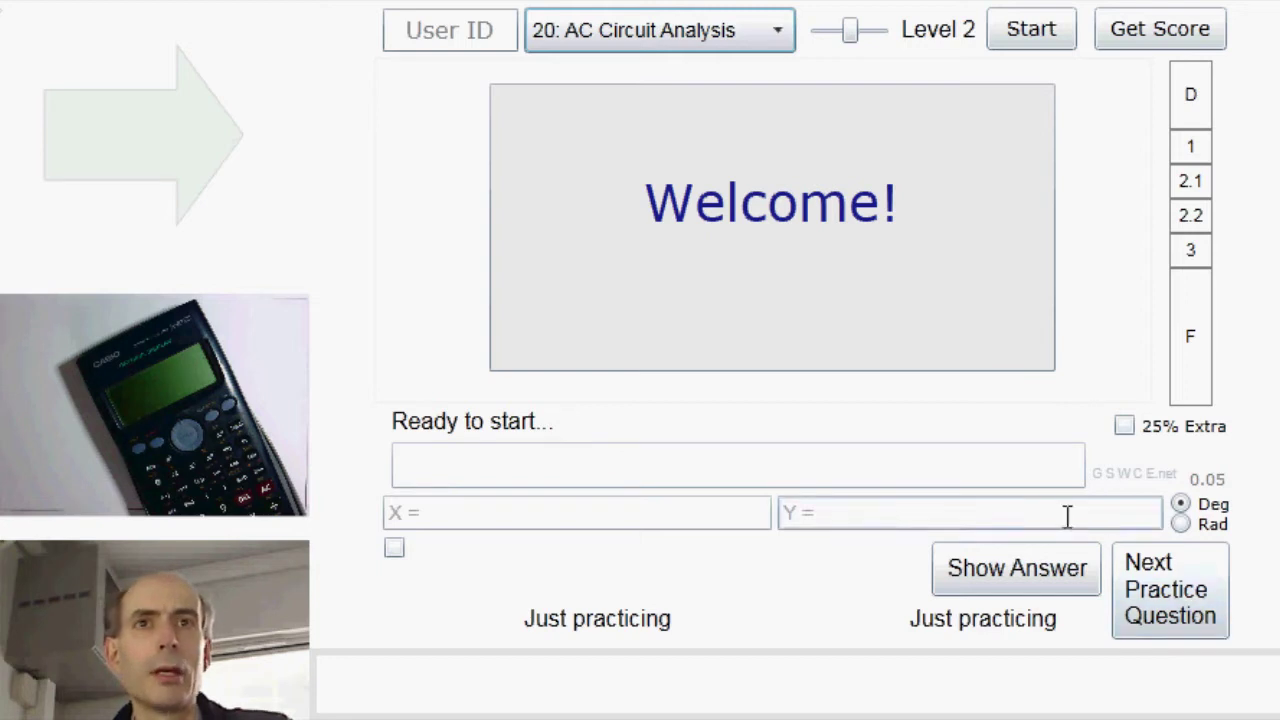
- Load a new practice question asking for the ammeter current in a 500 Hz circuit
left_click(1173, 594)
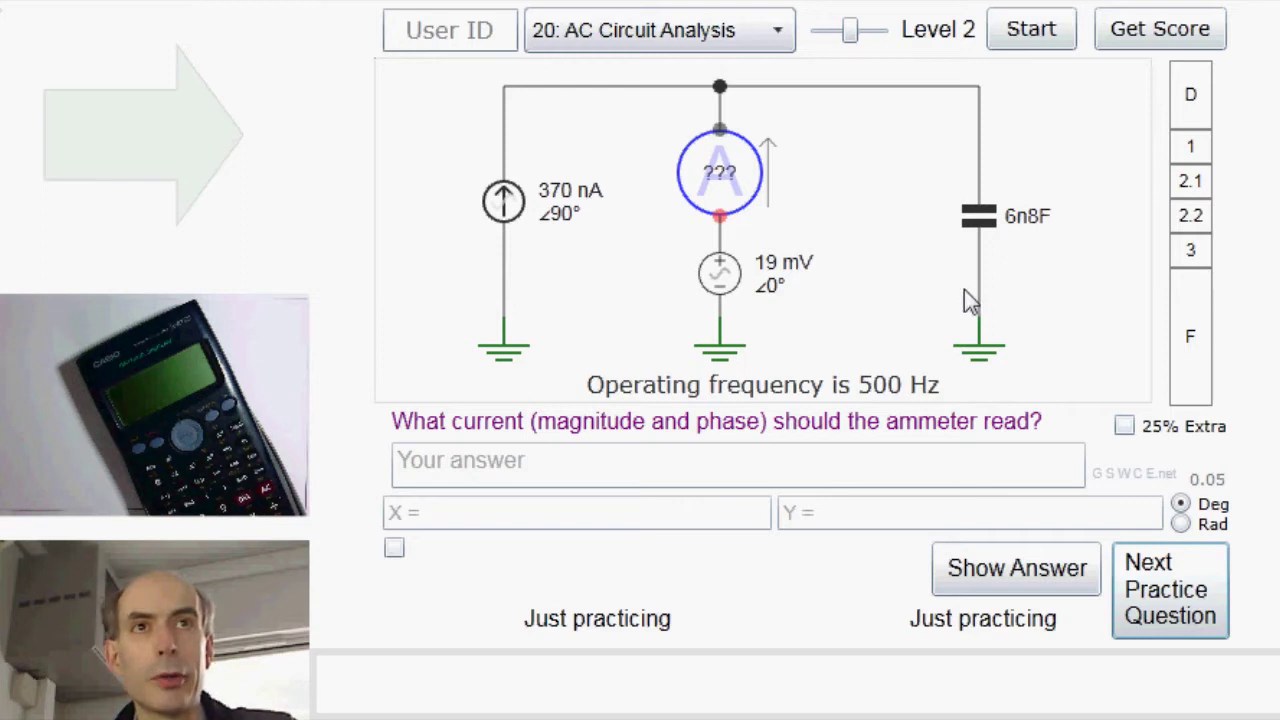
- Evaluate the 6n8 capacitor impedance 1/(j*2*pi*500*6n8) as Y, giving 46810.3 @ -90 deg
left_click(812, 512)
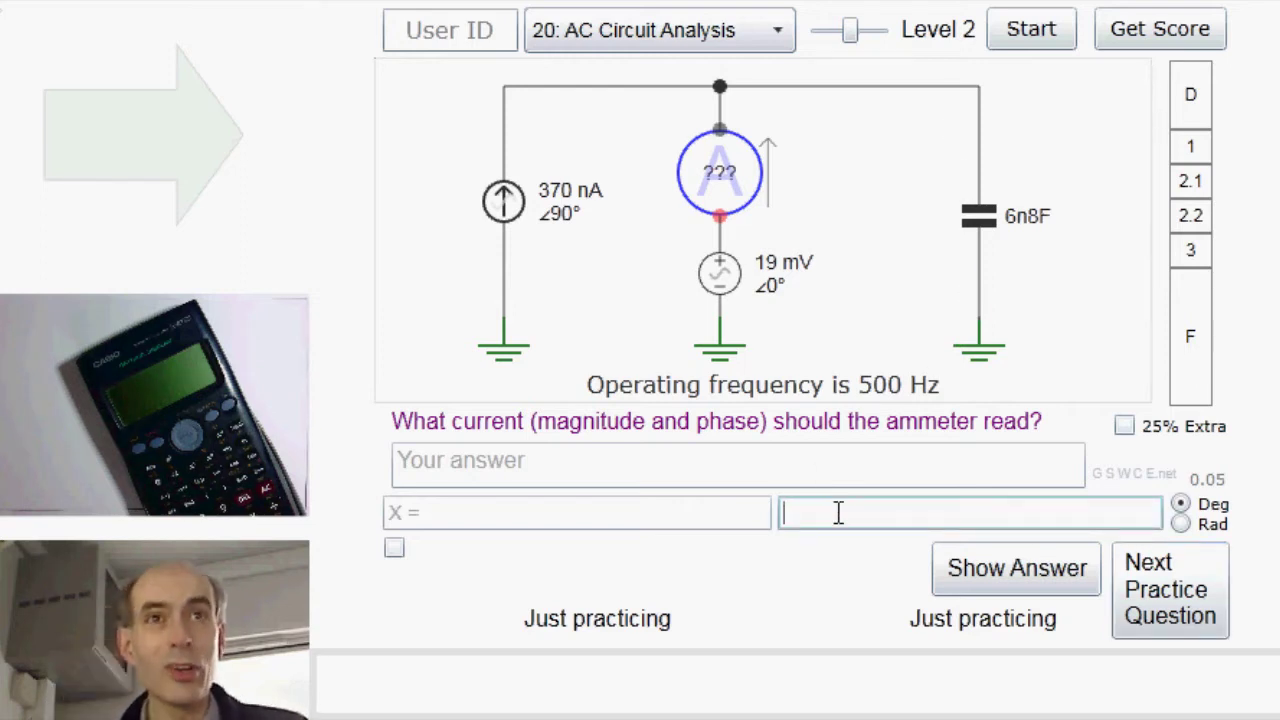
type("1 / (")
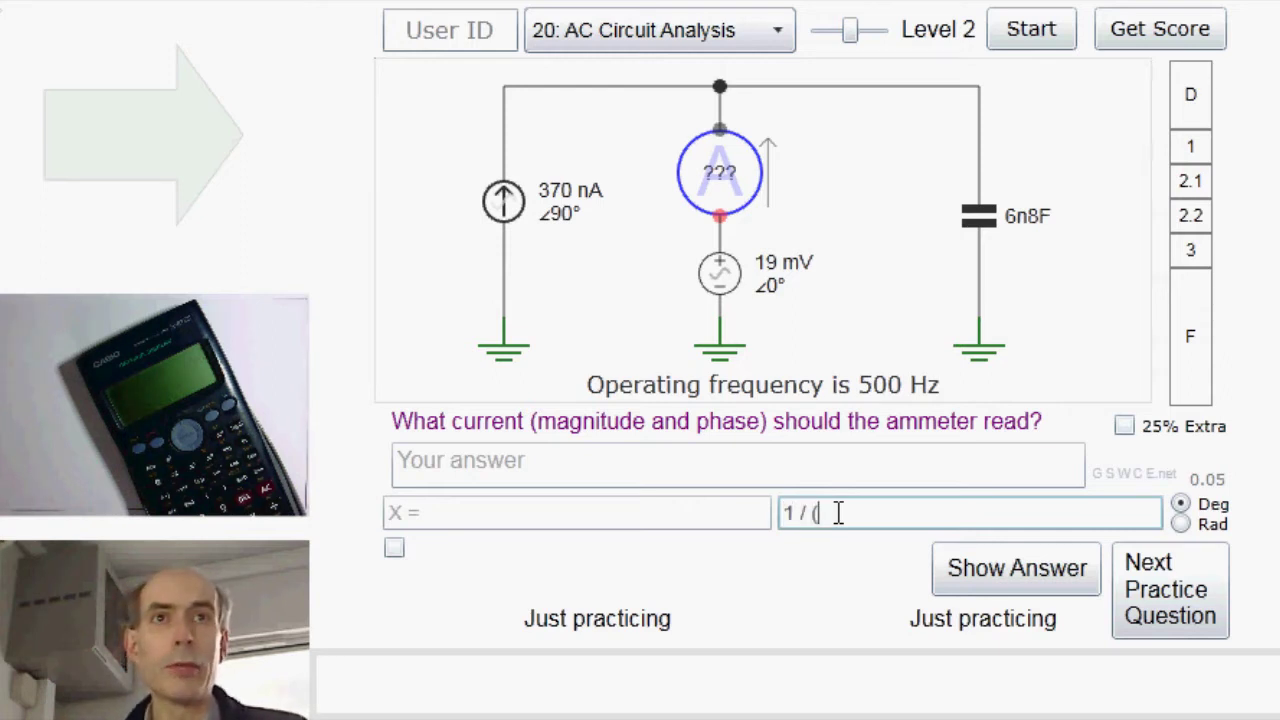
type("j *2*pi*500 * ")
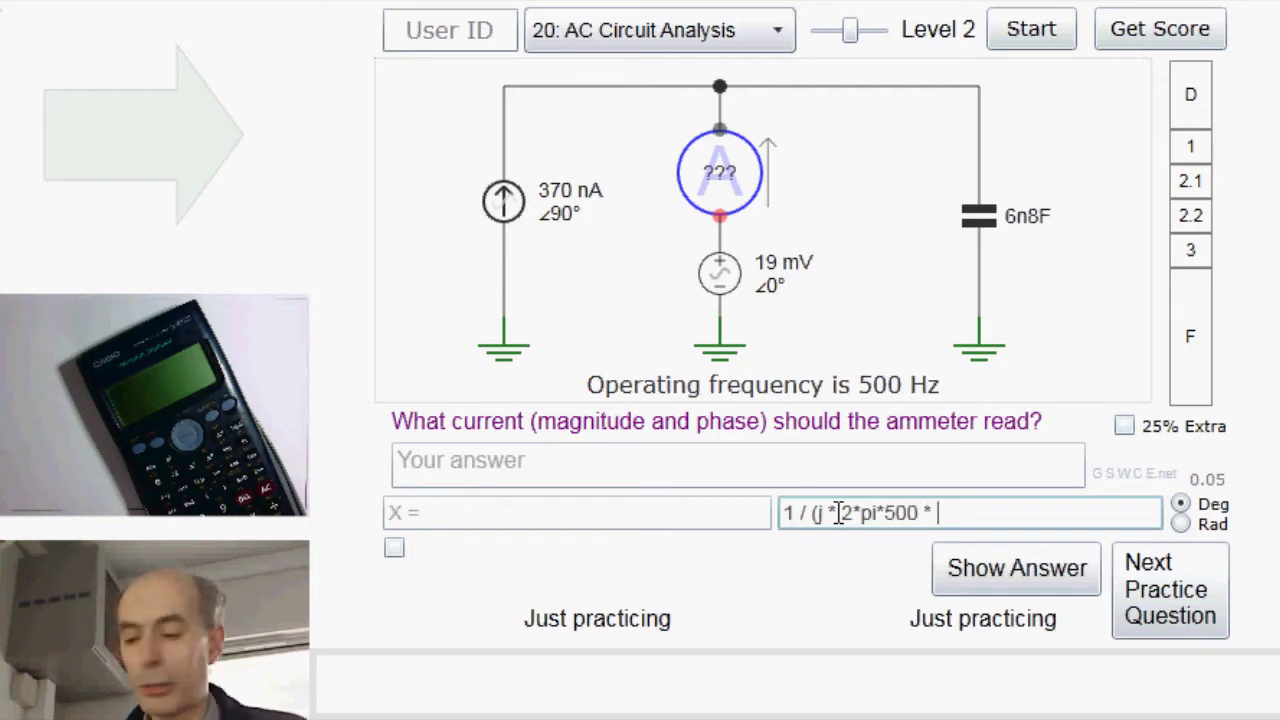
type("6n8")
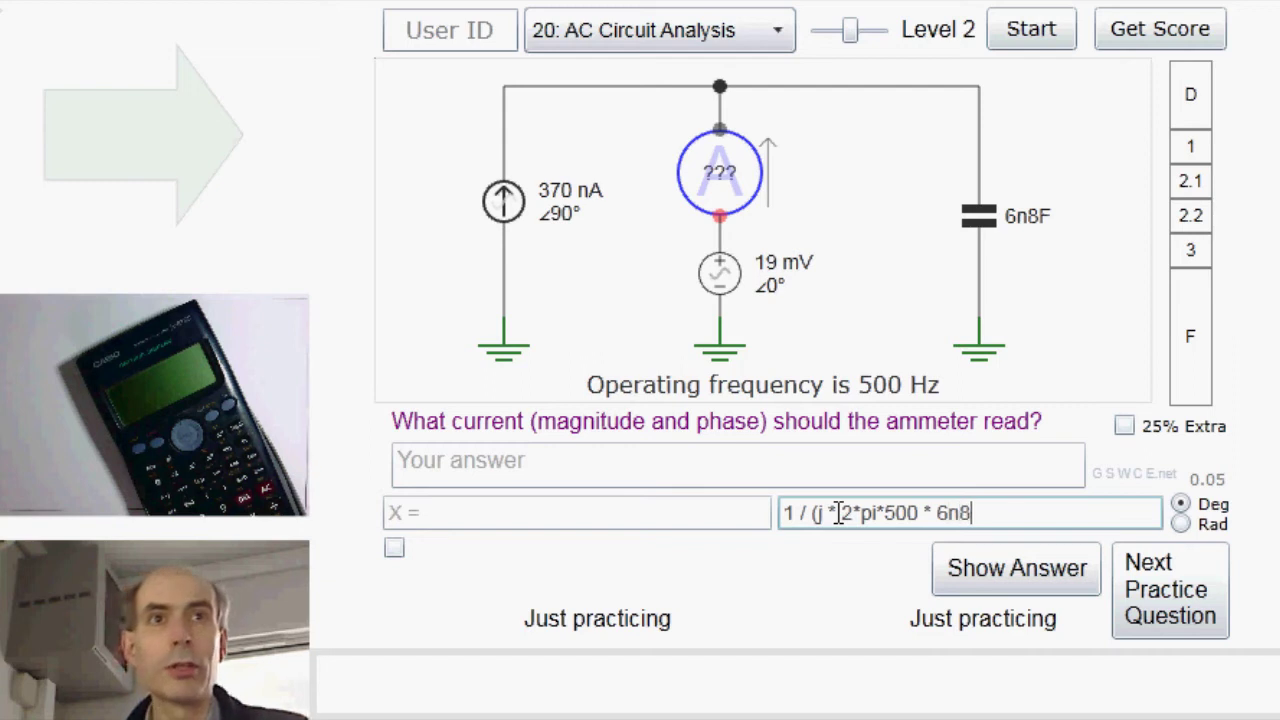
type(")")
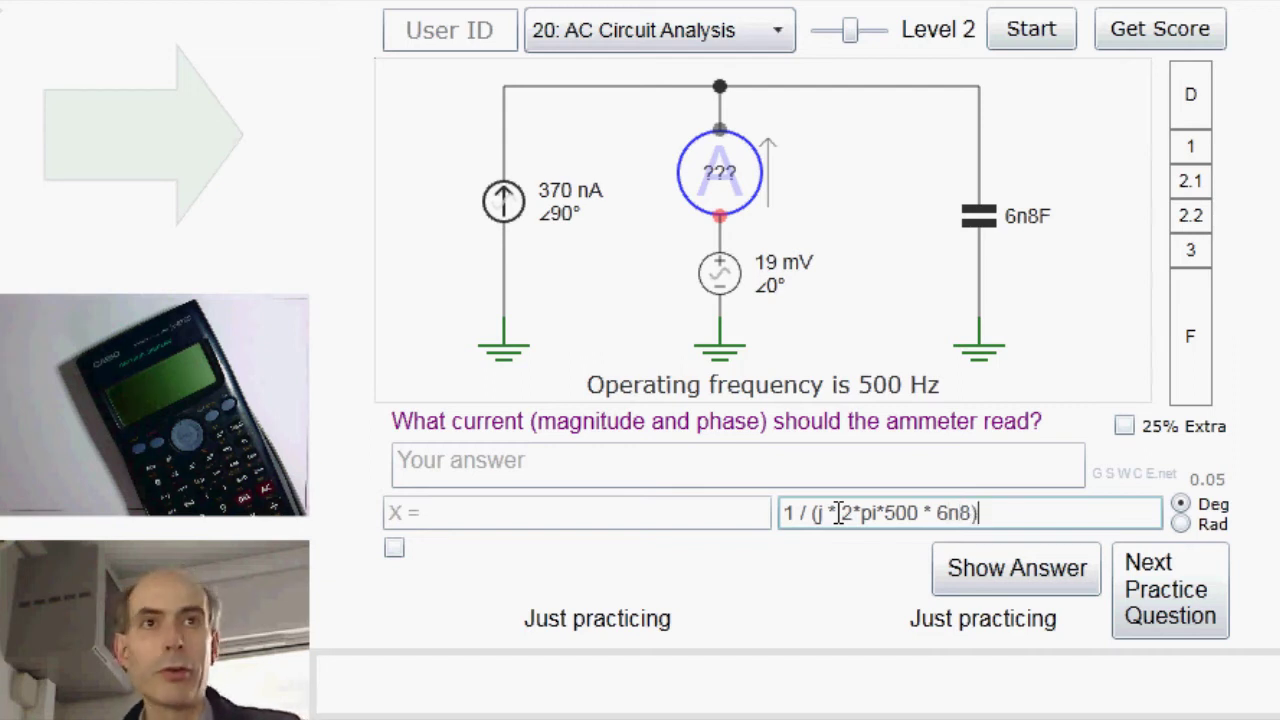
key("Return")
left_click_drag(1001, 513, 1197, 532)
left_click(658, 511)
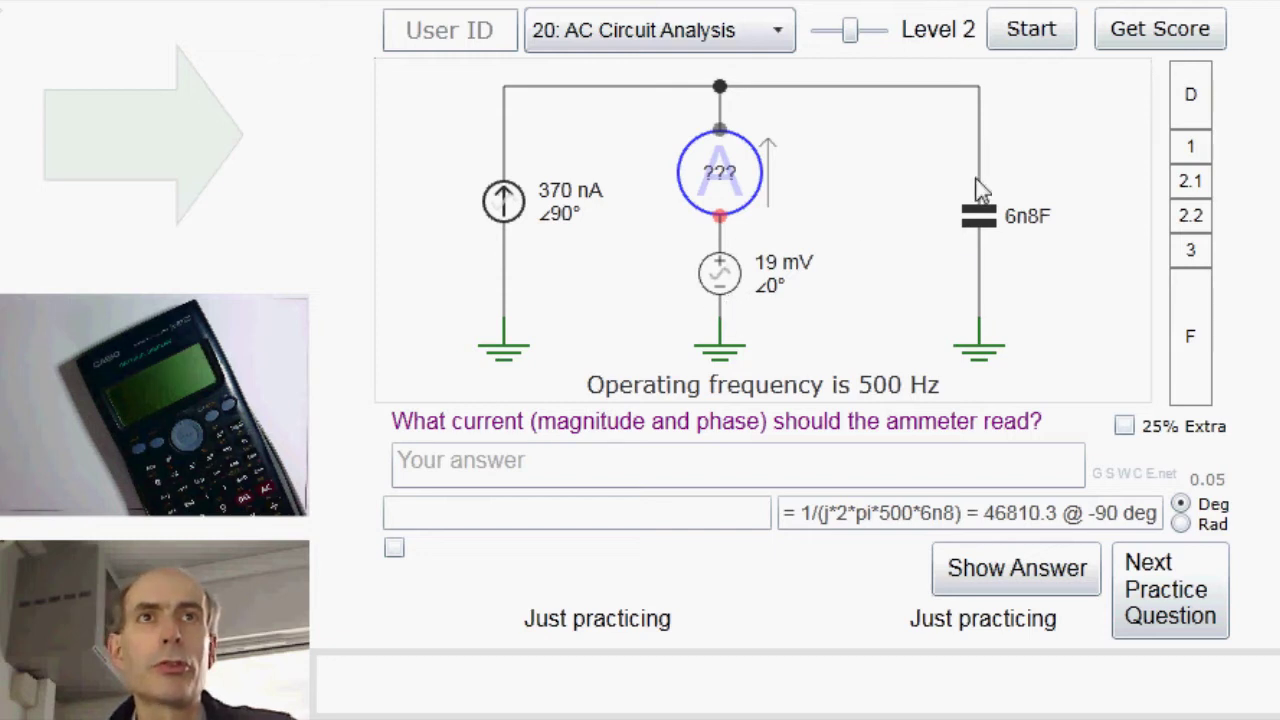
- Compute X as 19mV@0 divided by 46810.3 @ -90, giving 4.05894E-07 @ 90 deg
left_click(526, 512)
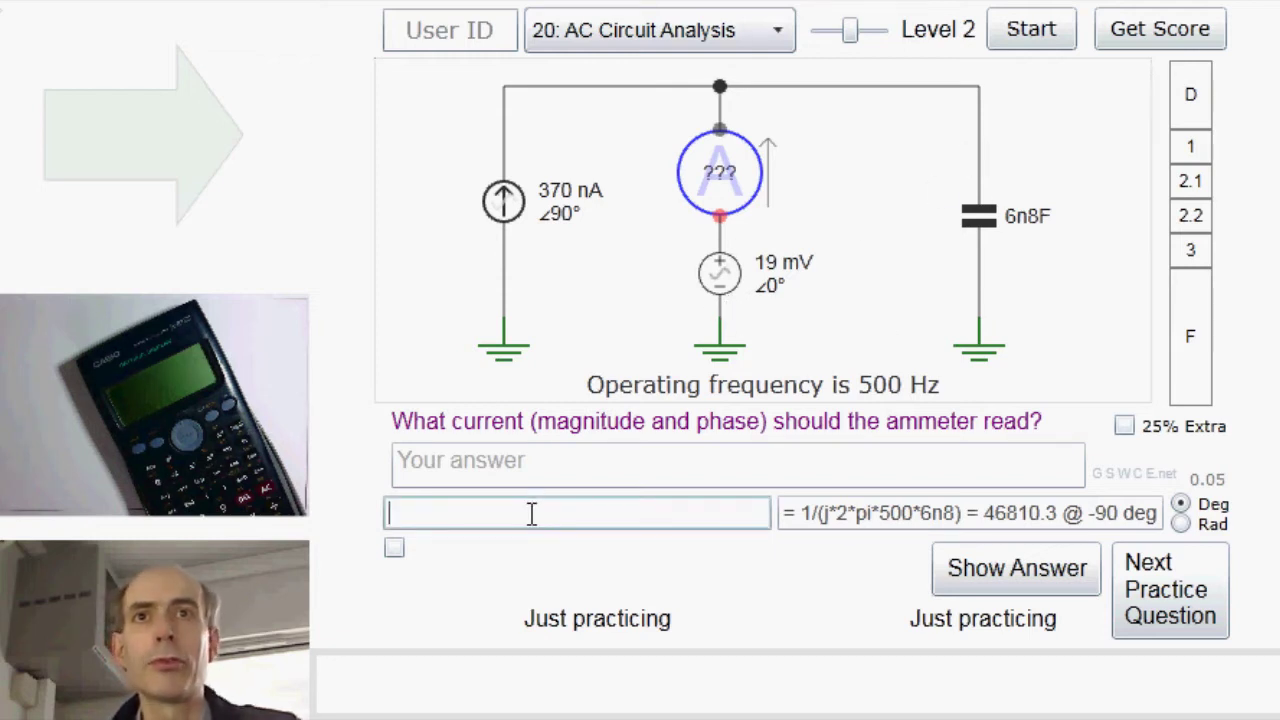
type("19")
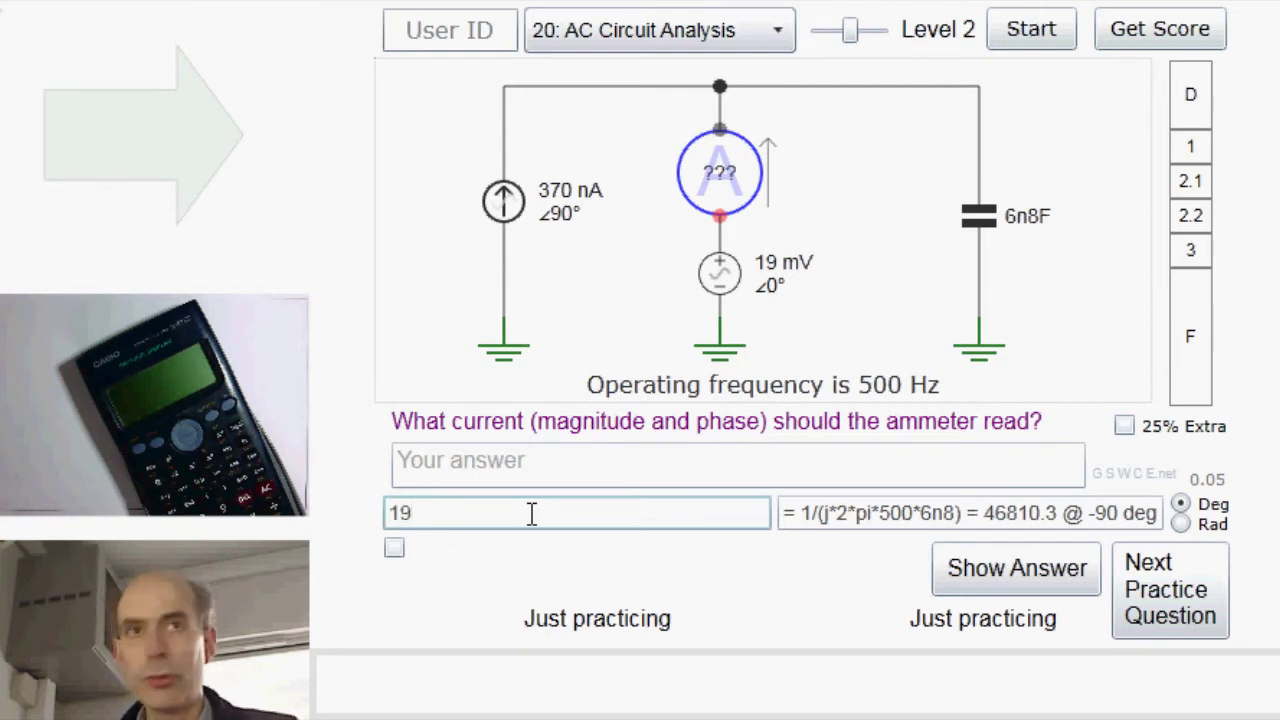
type("mV")
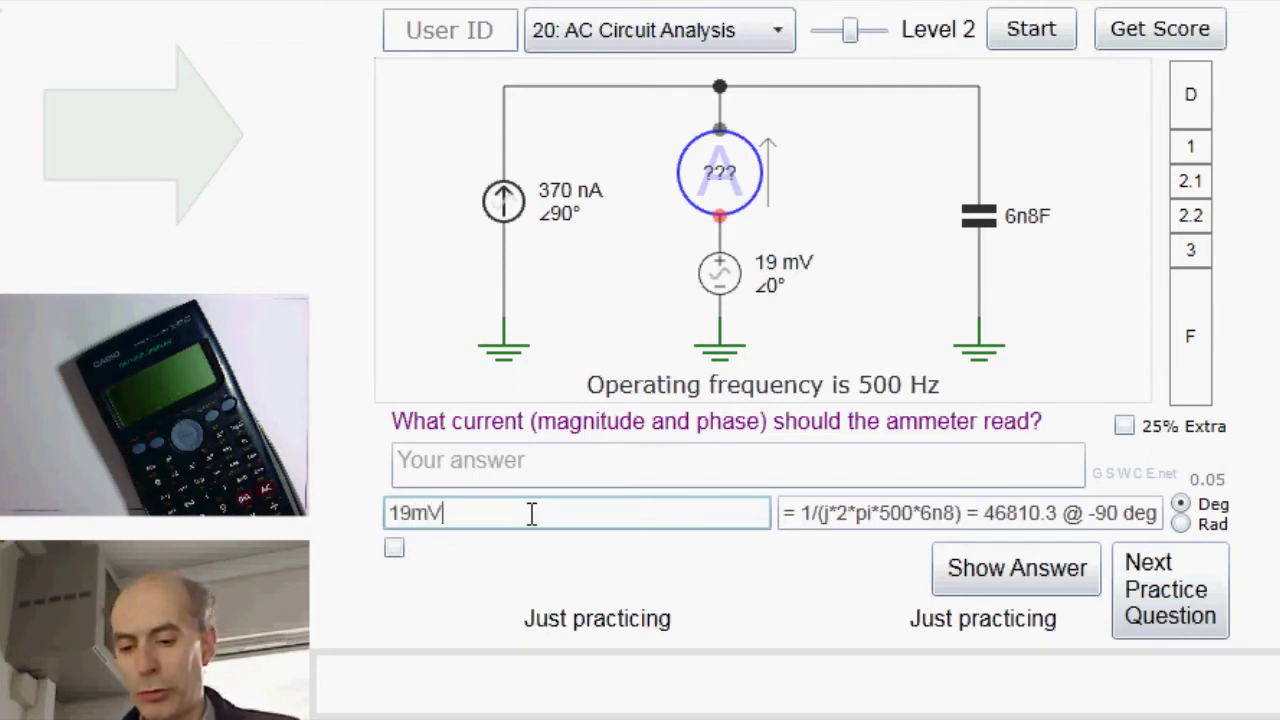
type("@0 /")
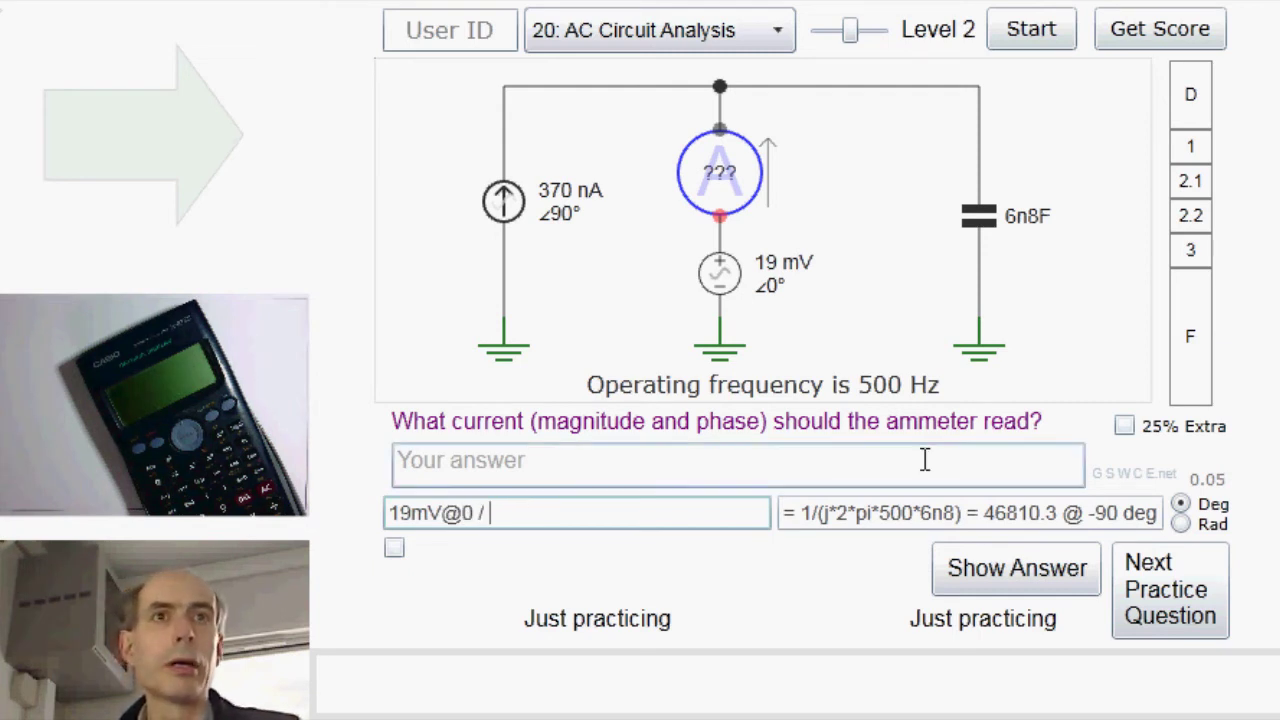
left_click_drag(802, 513, 1095, 511)
left_click_drag(966, 512, 620, 513)
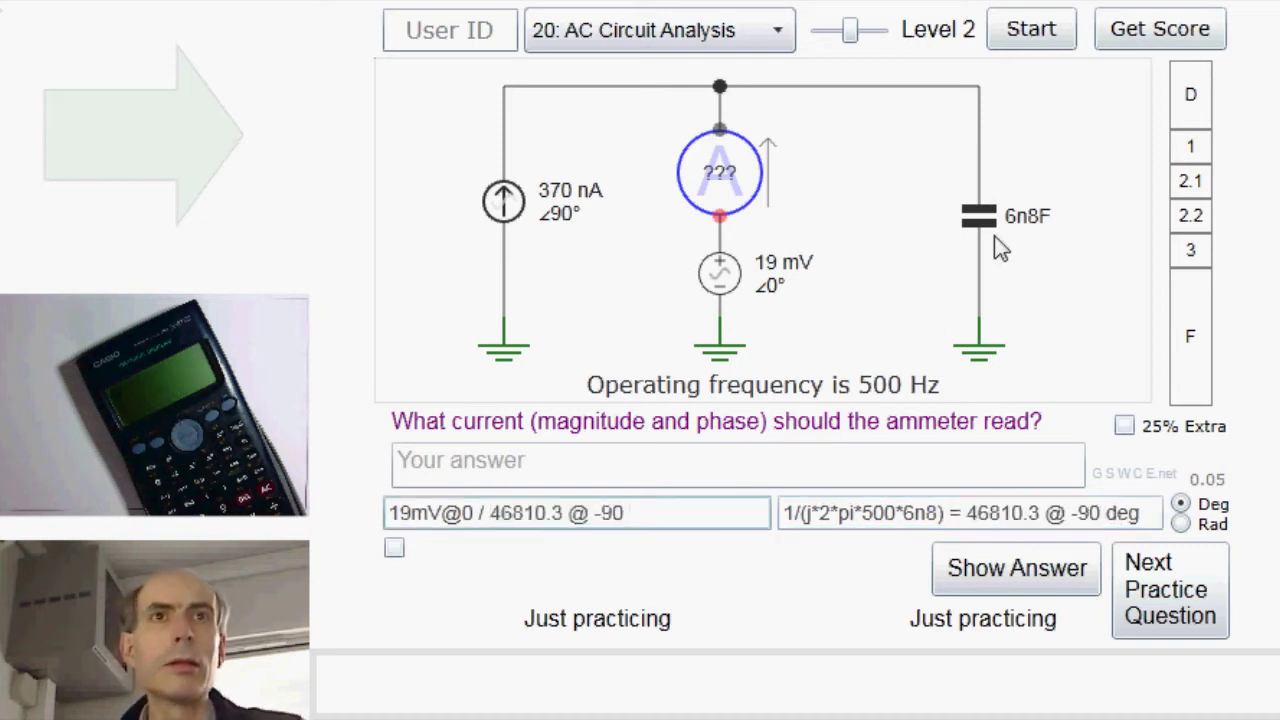
key("Return")
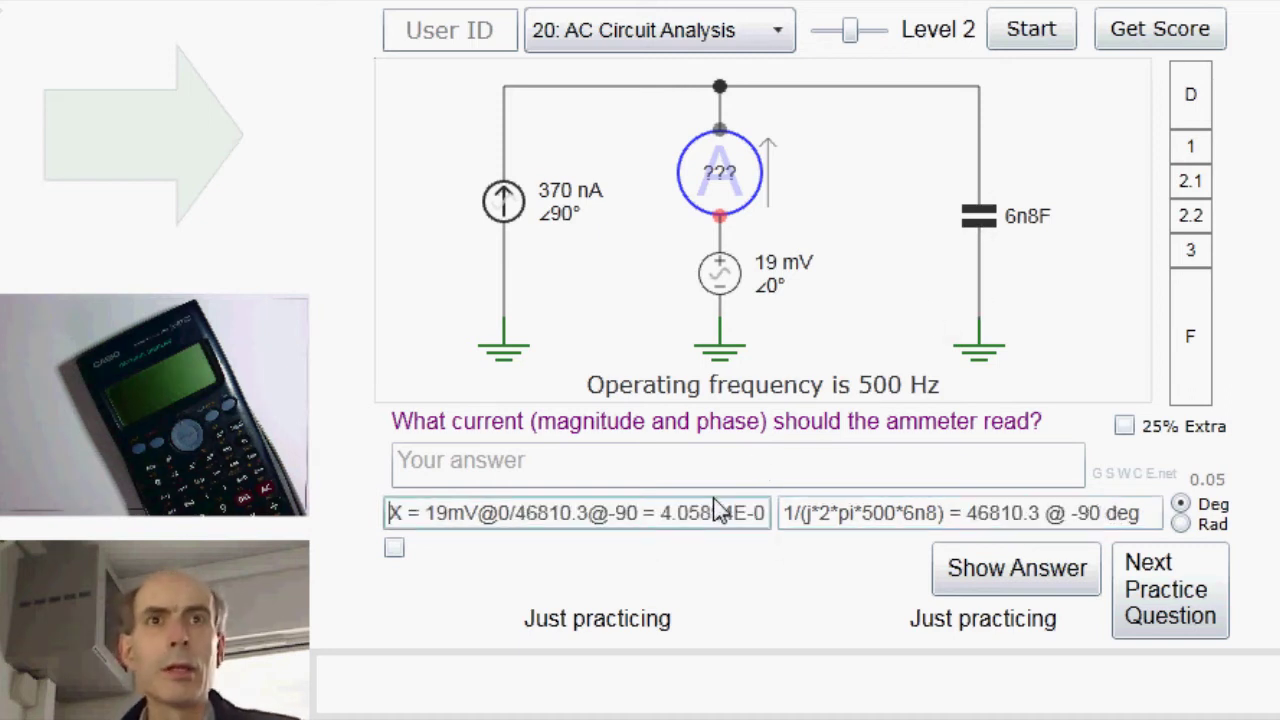
left_click_drag(661, 512, 830, 530)
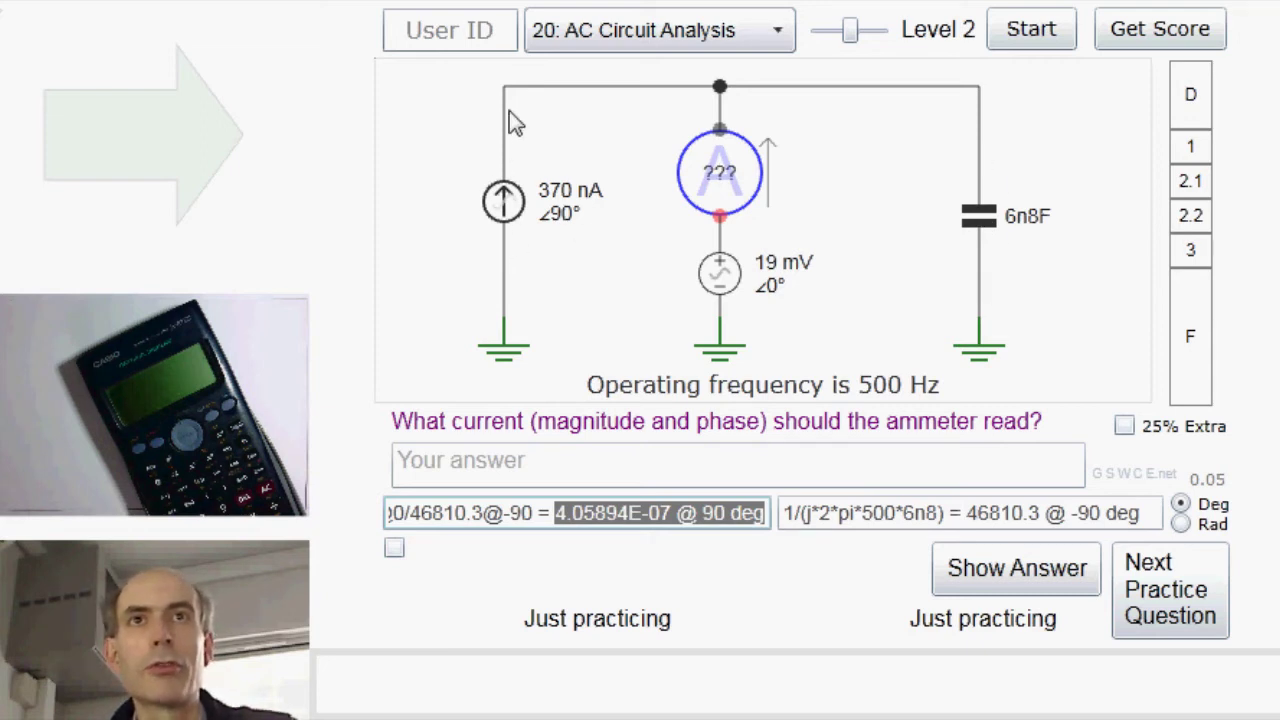
- Submit X - 370n@90 as the ammeter reading, graded correct at 35.9 nA @ 90 deg
left_click(505, 460)
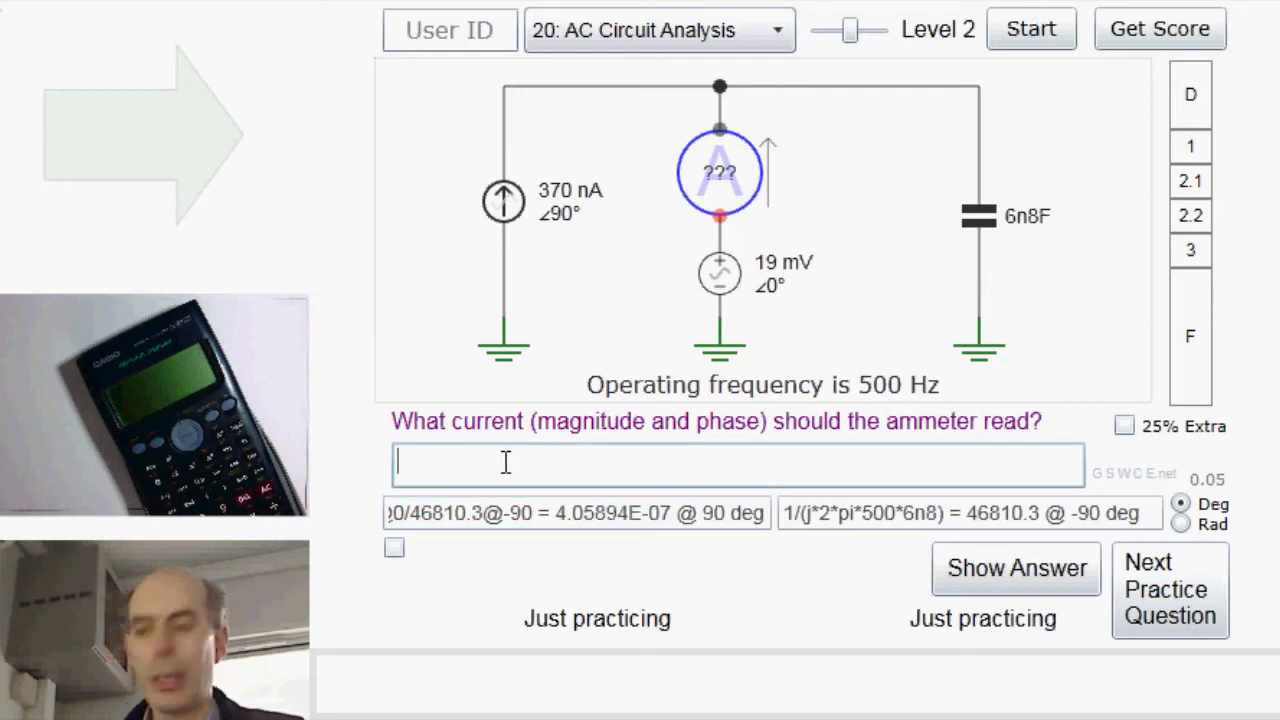
type("X - ")
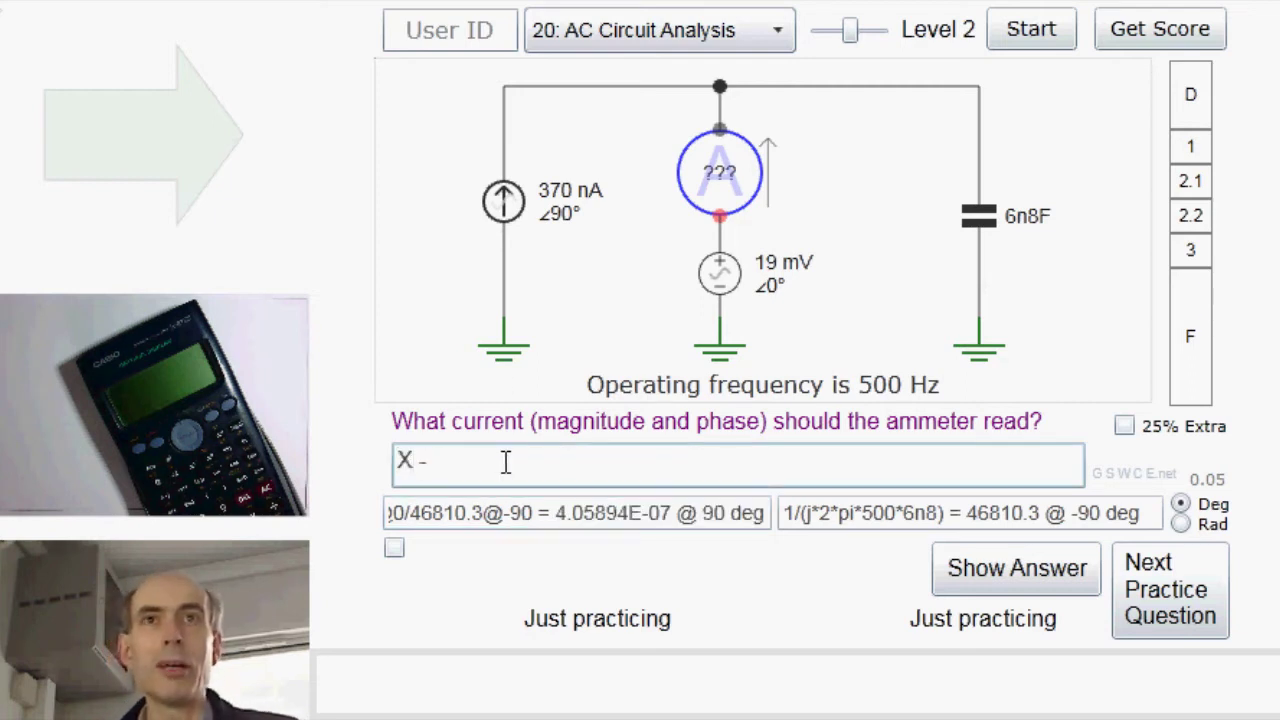
type("370")
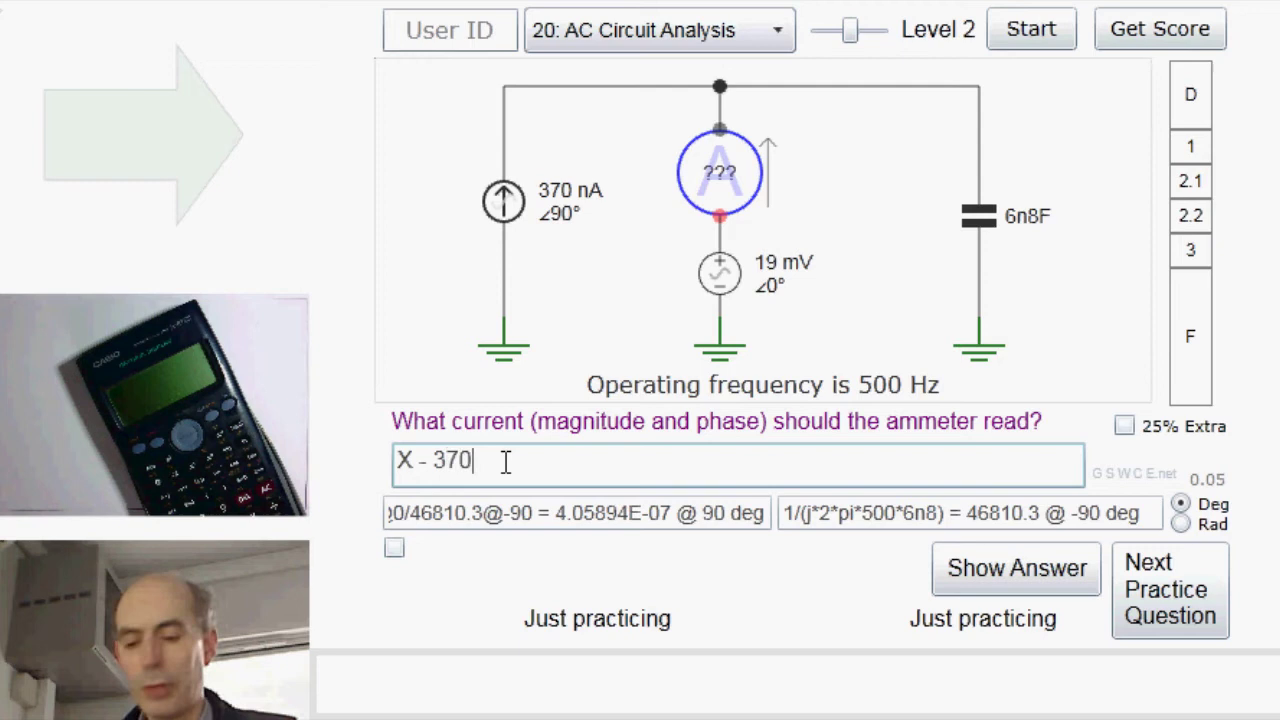
type("n@90")
key("Return")
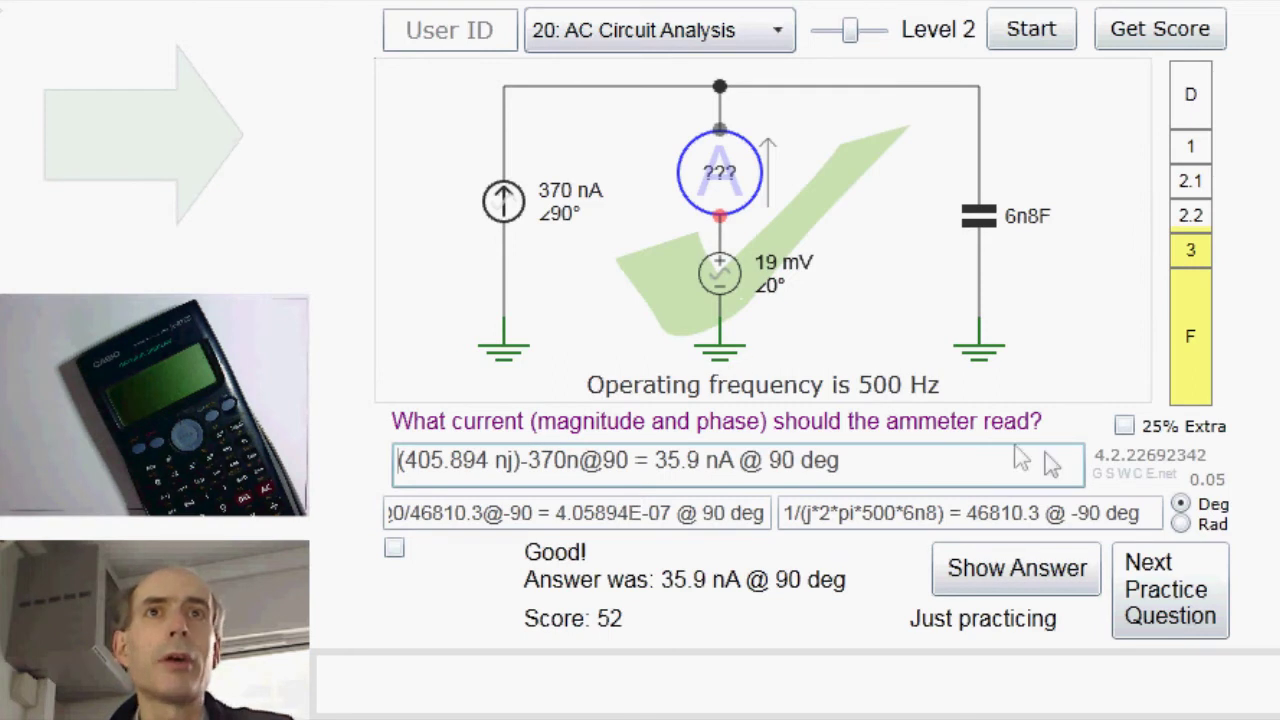
left_click(1172, 606)
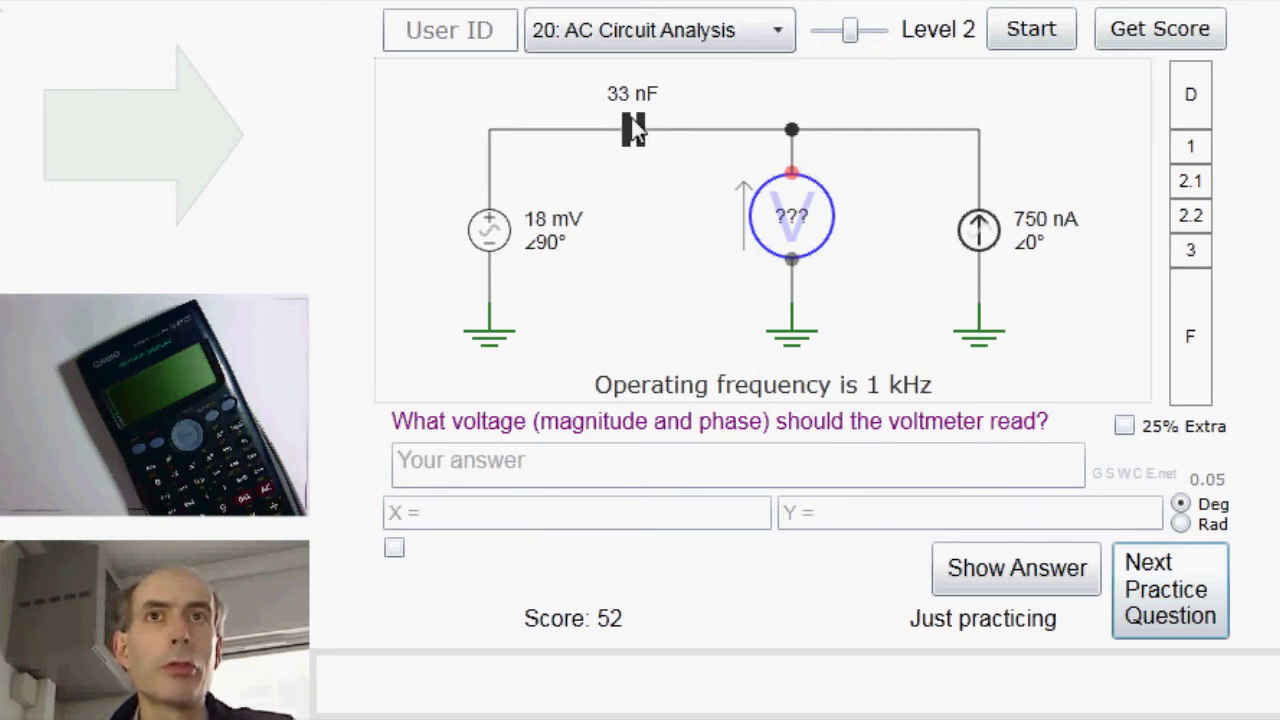
- Evaluate the 33 nF capacitor impedance 1/(j*2*pi*1000*33n) as Y, giving 4822.88 @ -90 deg
left_click(844, 515)
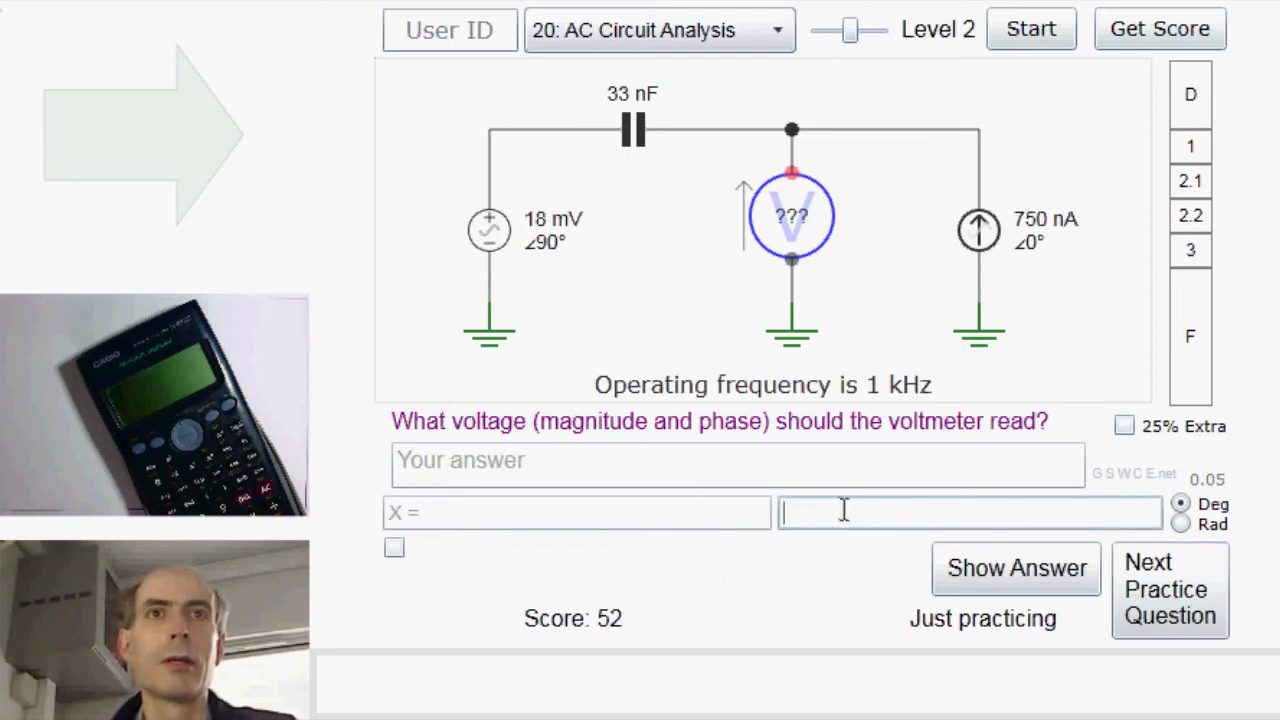
type("1/(")
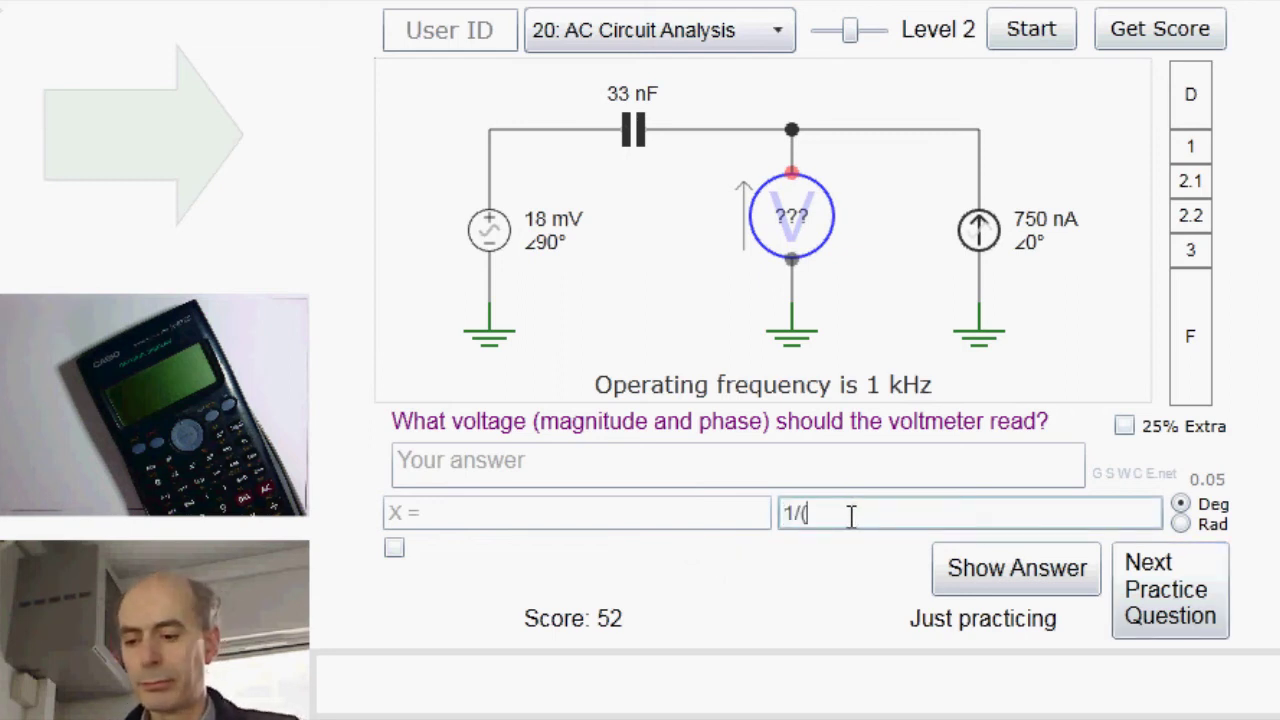
type("j*")
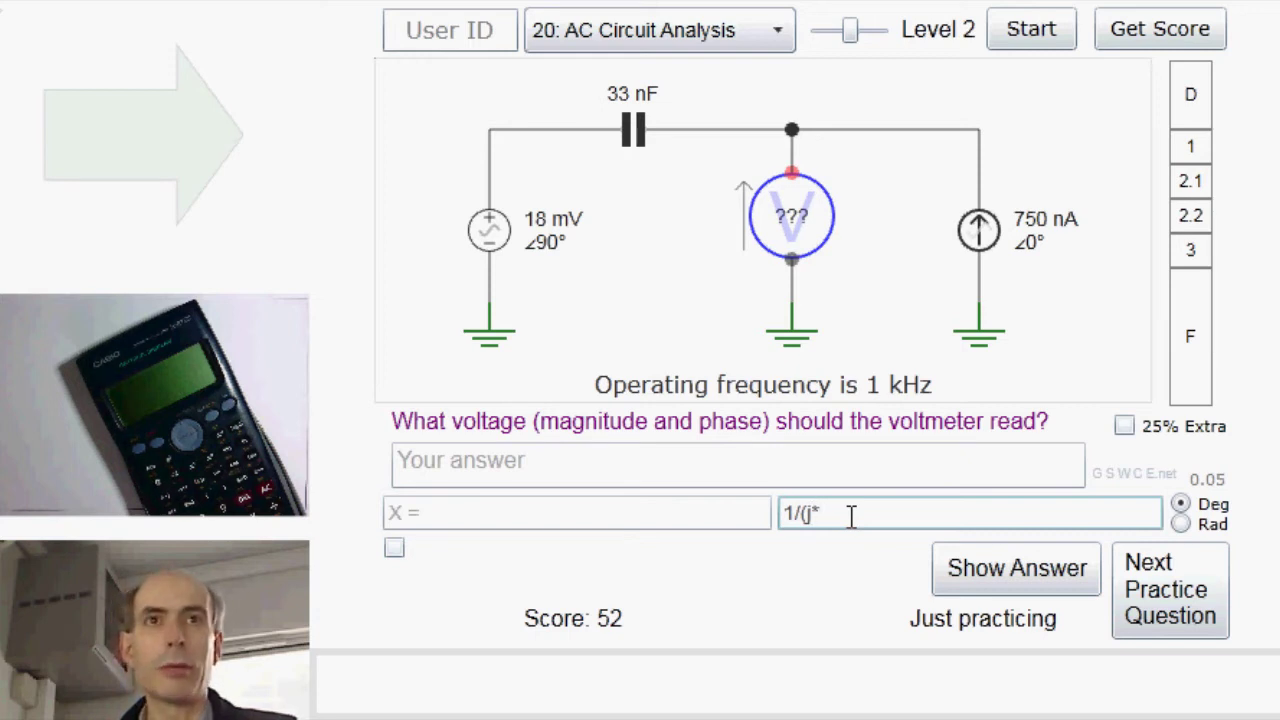
type("2*")
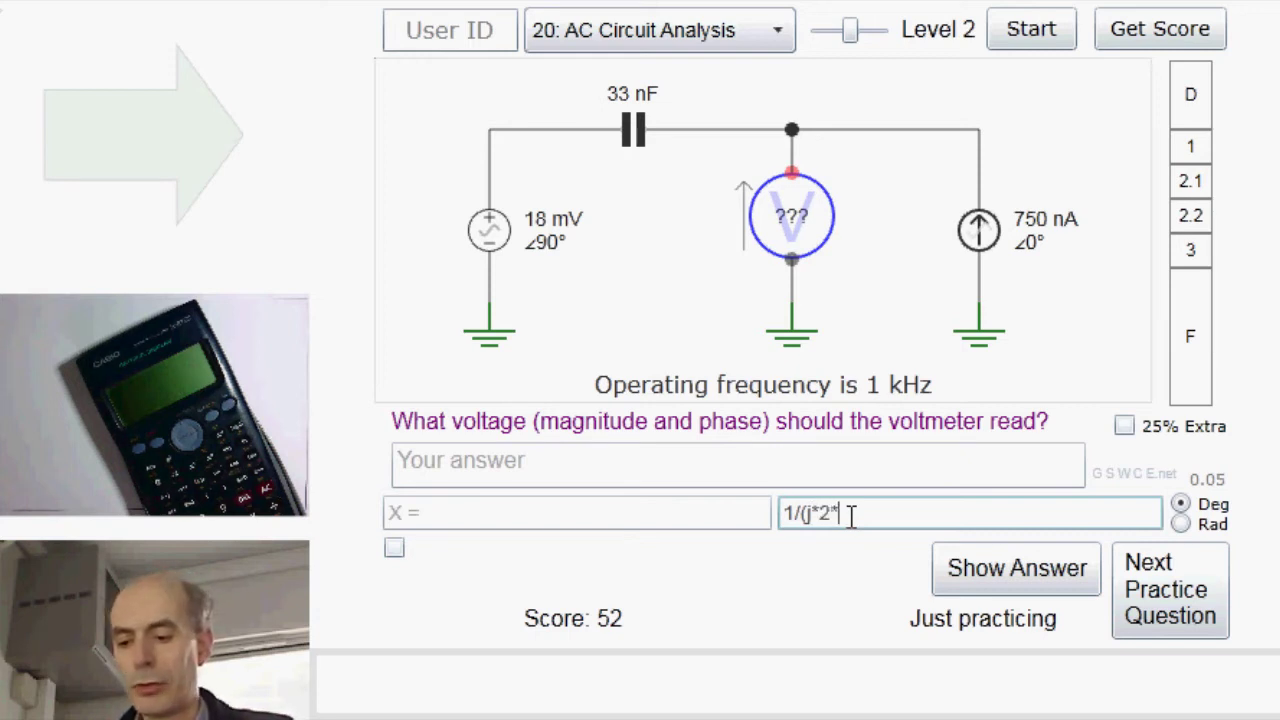
type("pi*1000")
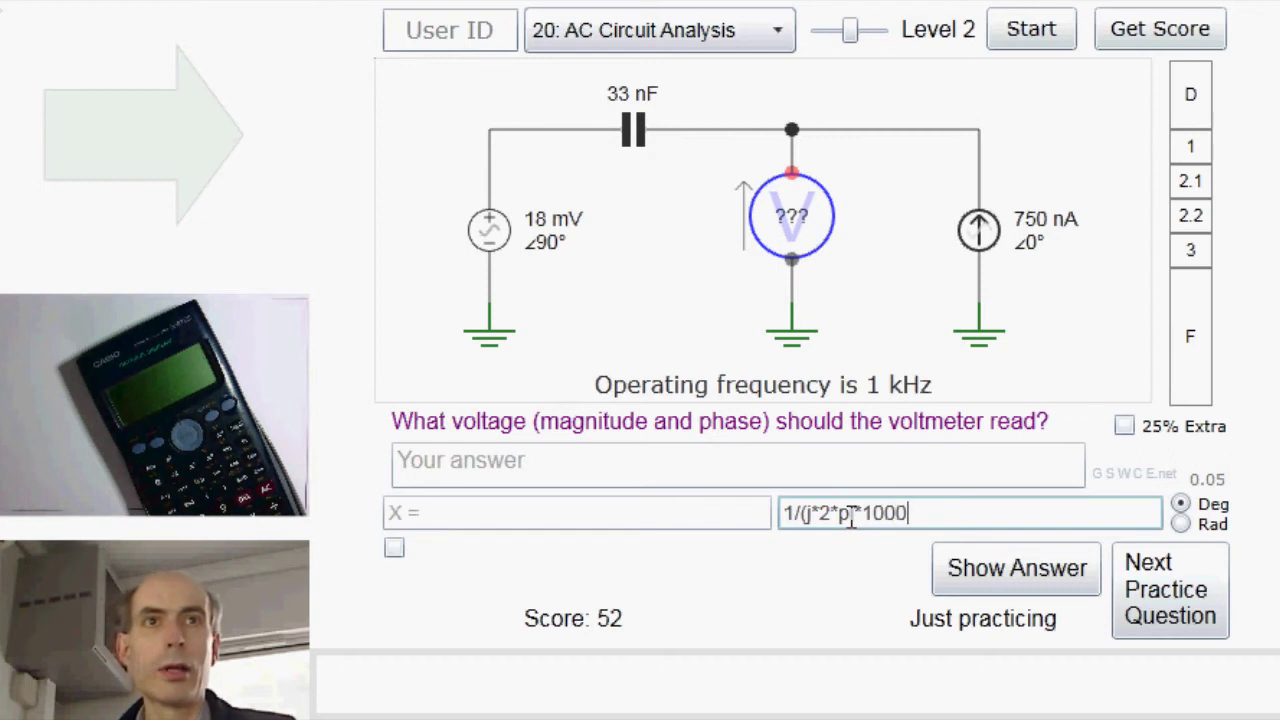
type("*33n)")
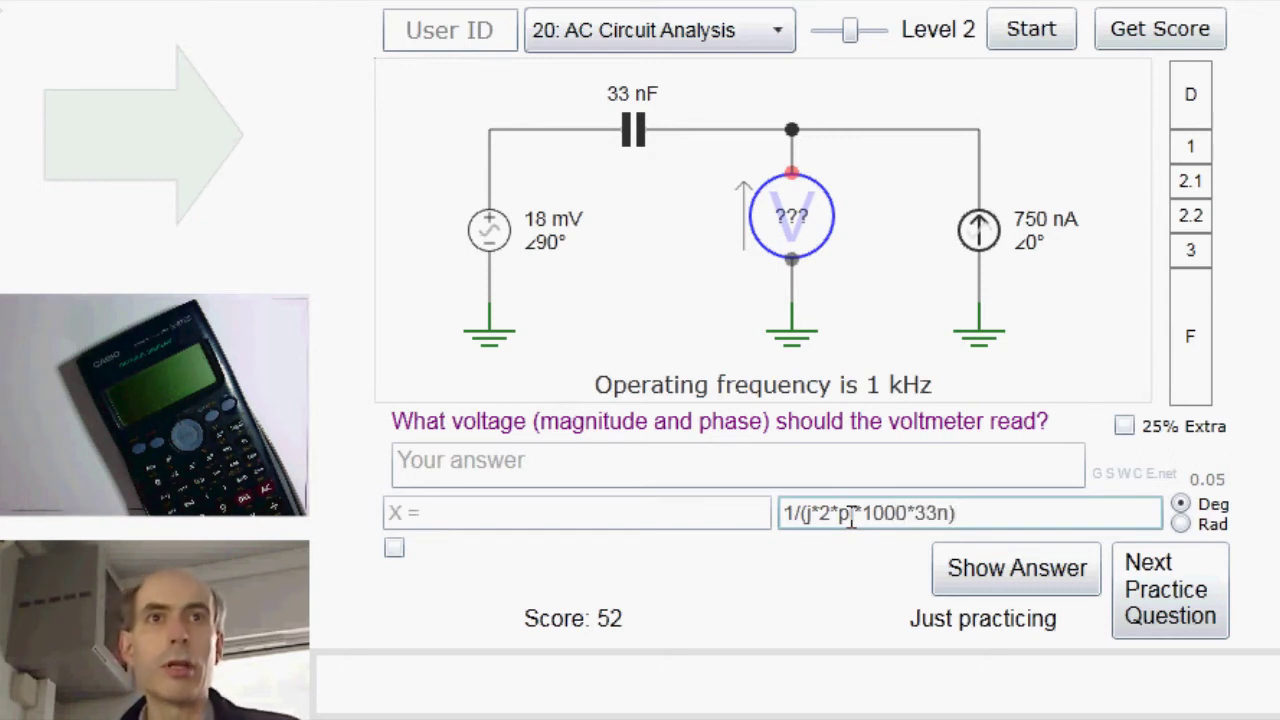
key("Return")
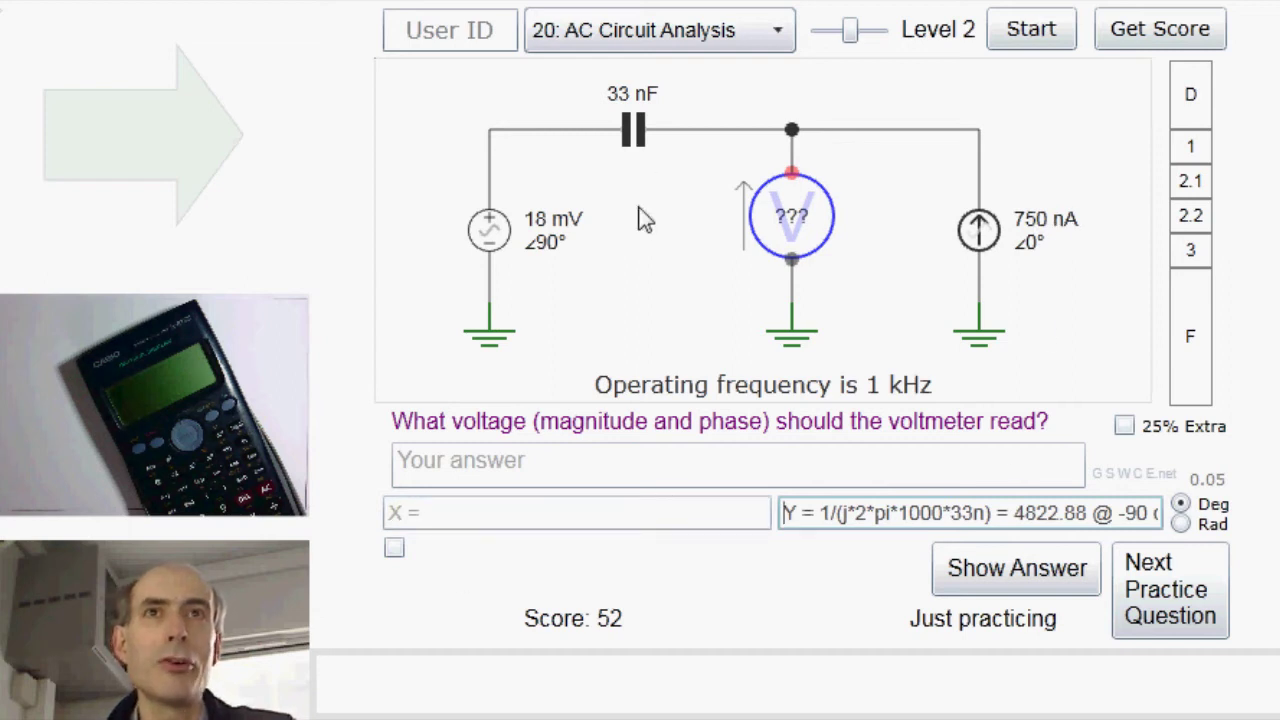
left_click(486, 514)
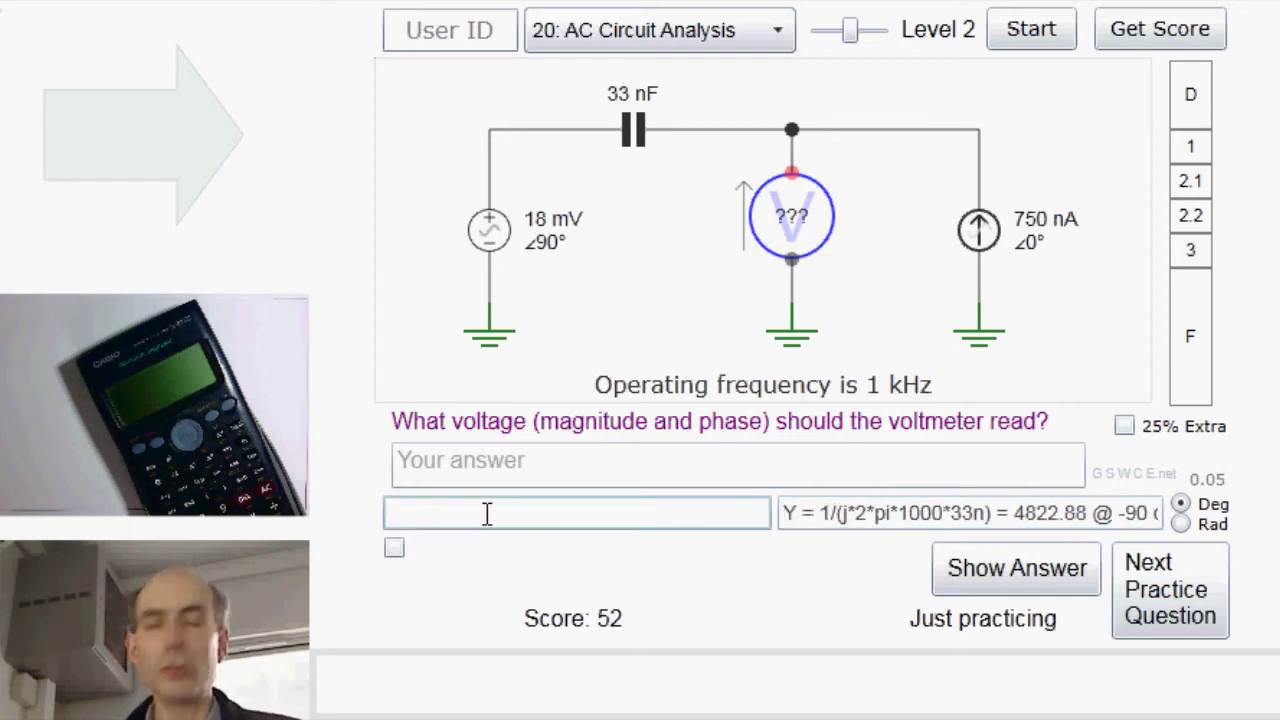
- Compute X as 750n@0 * 1/Y, giving 0.00361716 @ -90 deg
type("7")
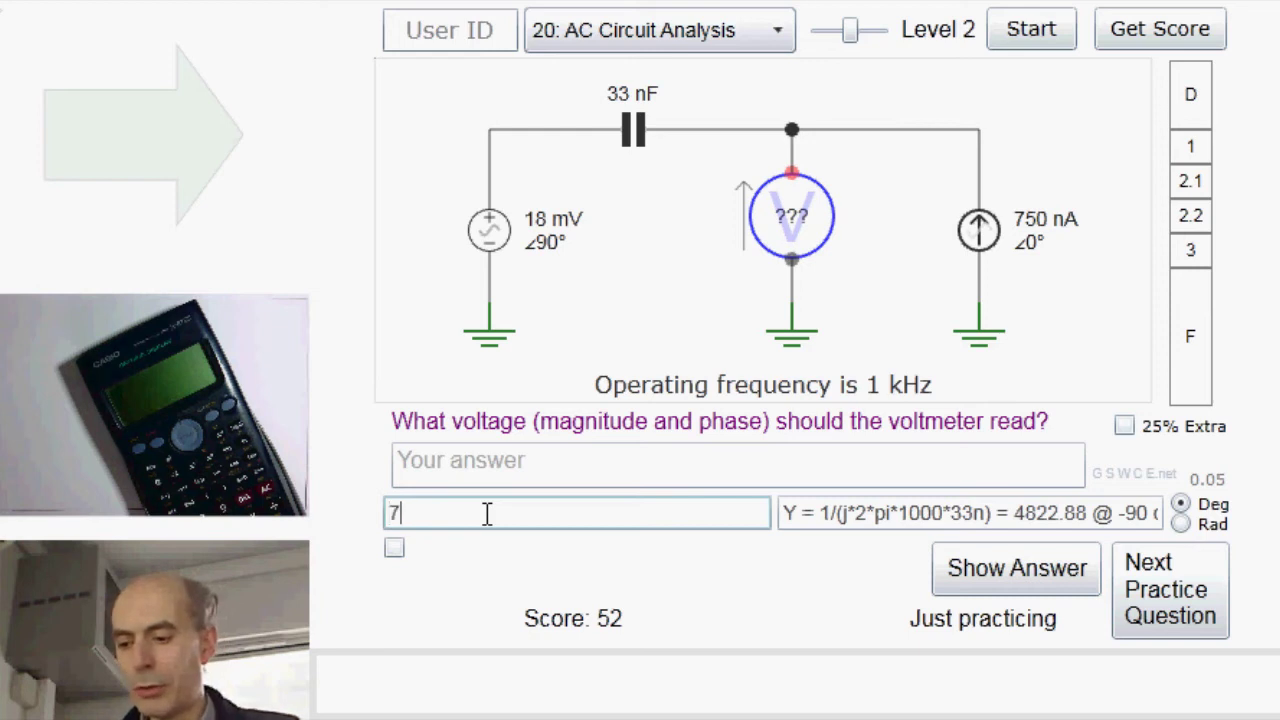
type("50n@0 *")
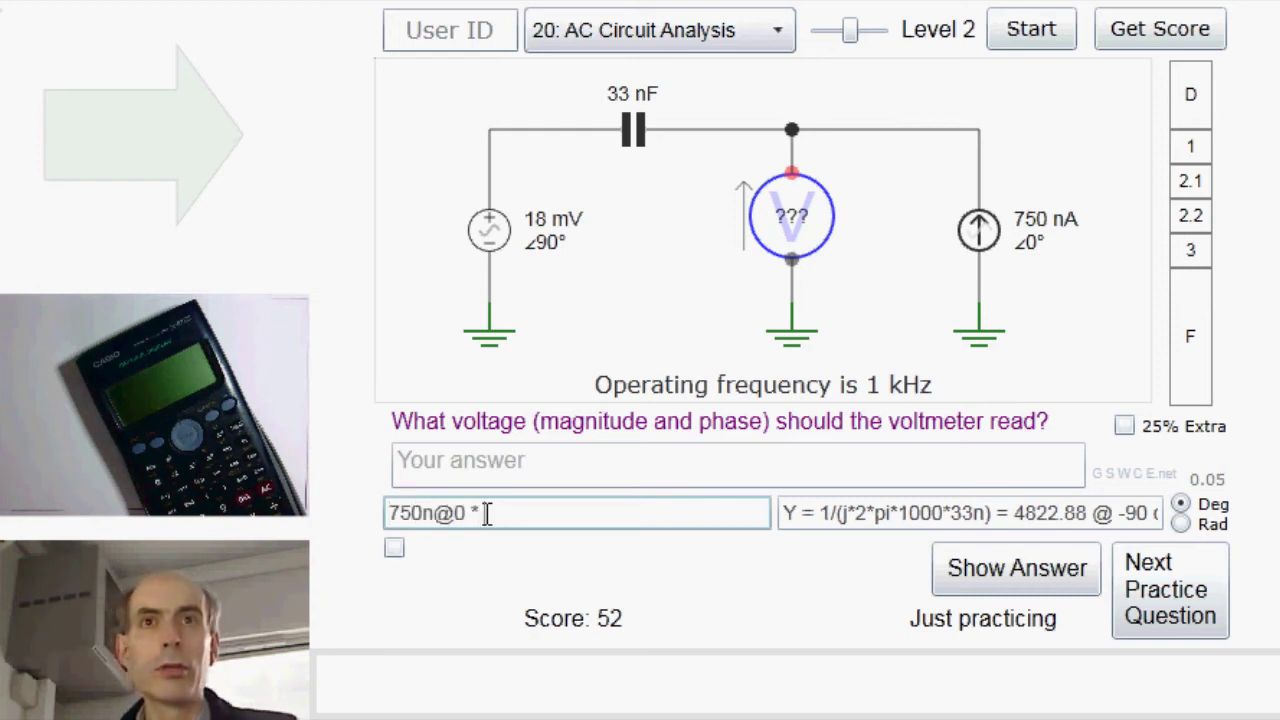
type("1/Y")
key("Return")
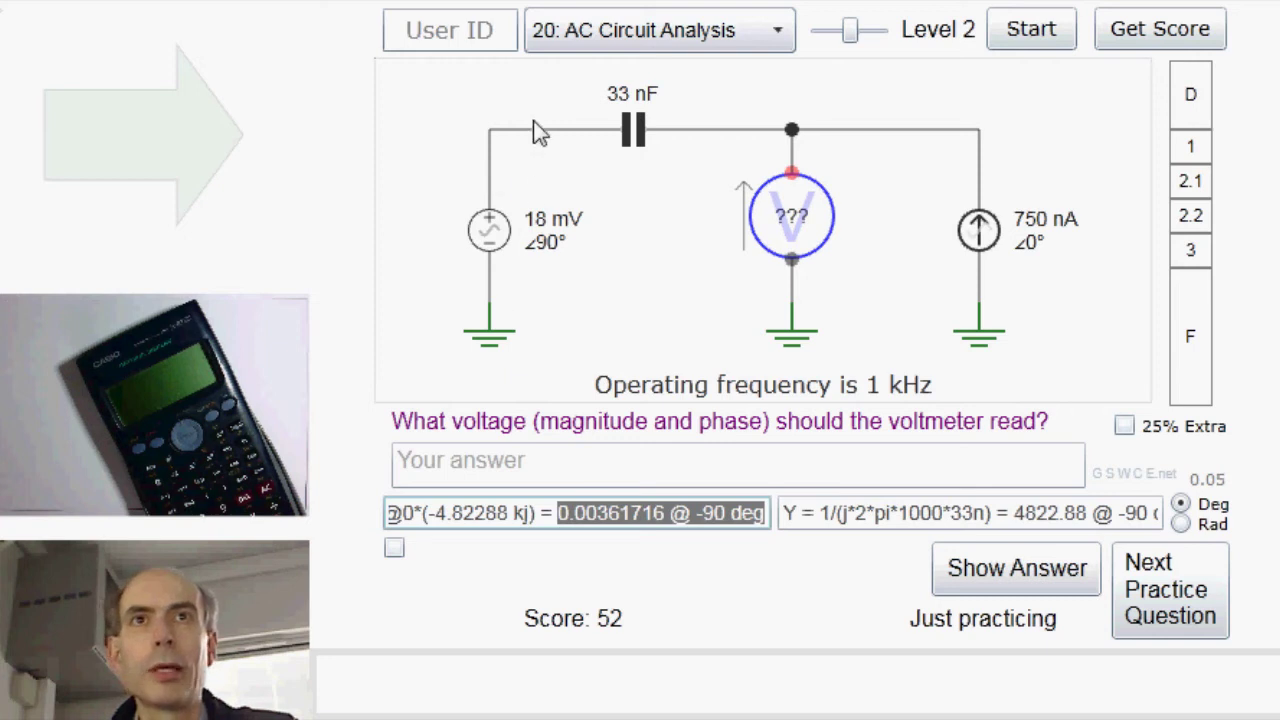
- Submit X + 18m@90 as the voltmeter reading, graded correct at 14.4 mV @ 90 deg
left_click(549, 463)
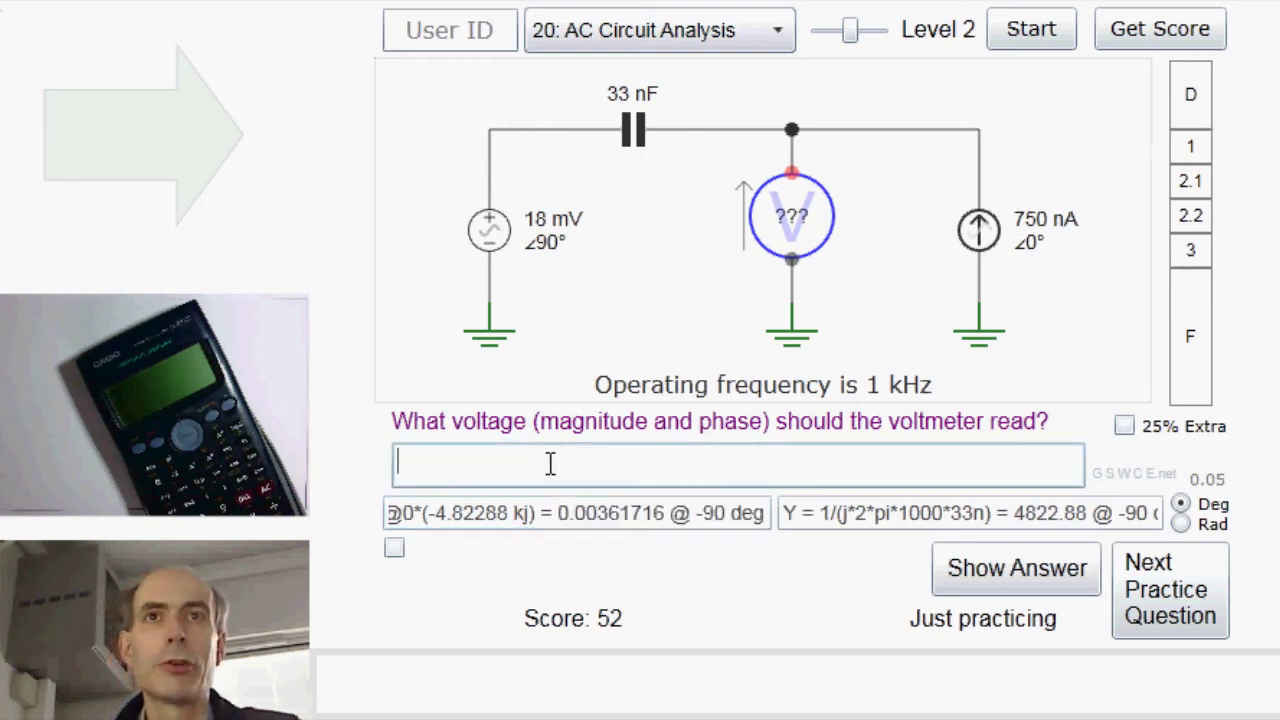
type("X")
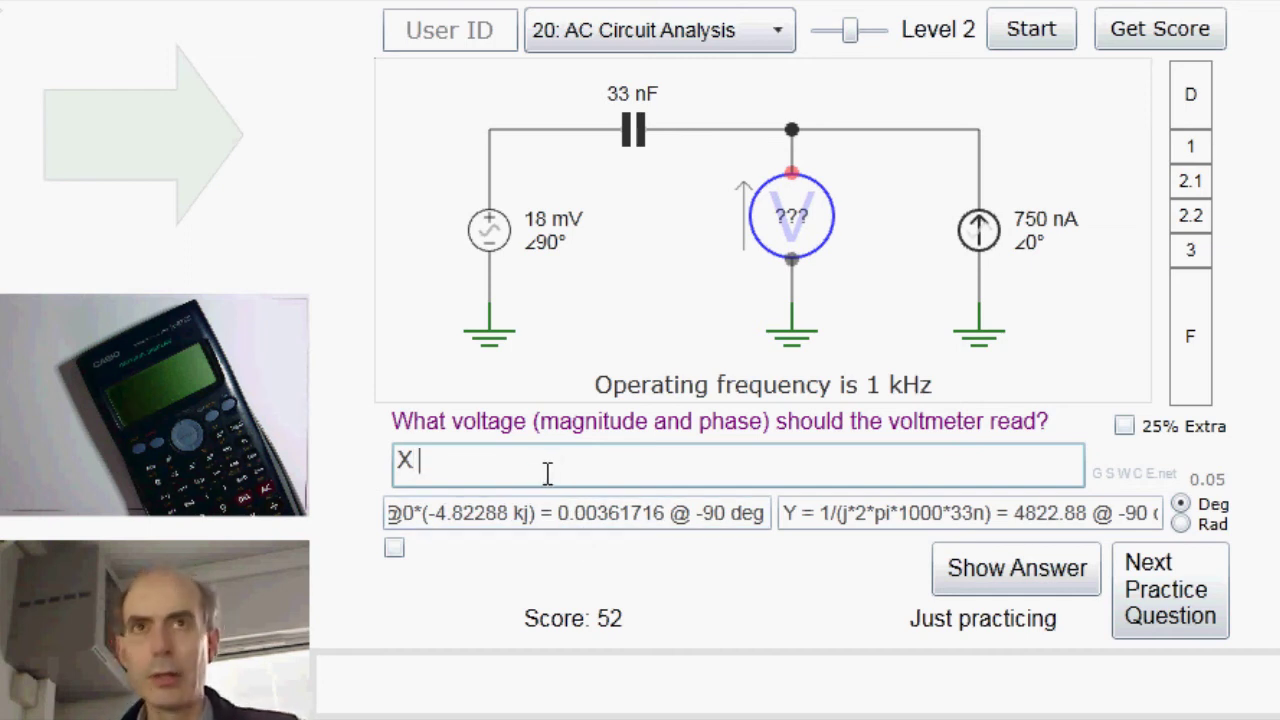
type(" +")
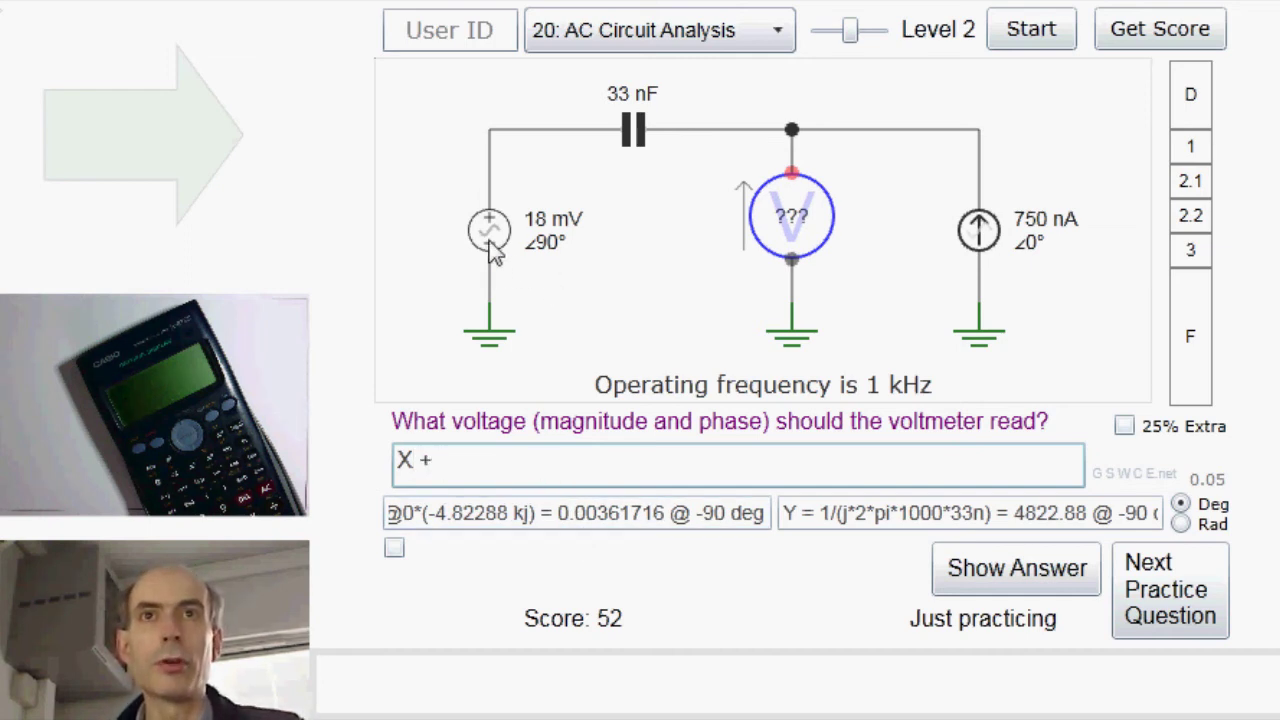
type(" 18m")
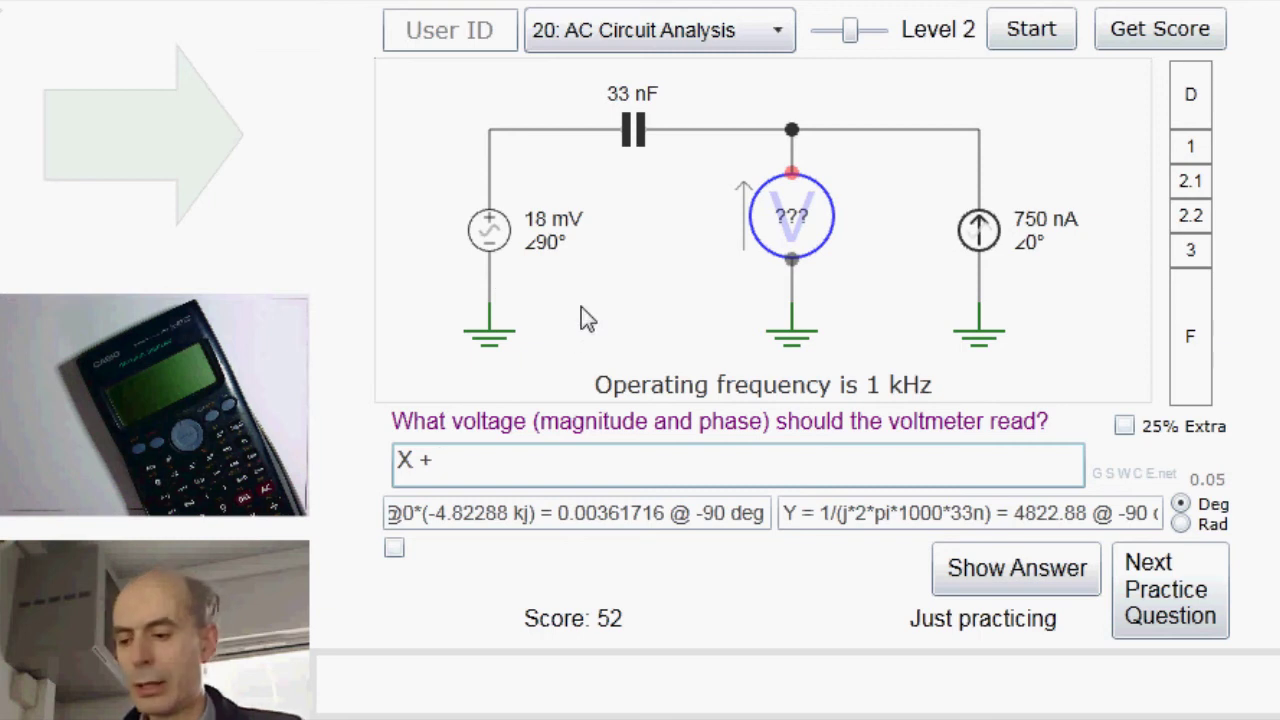
type("@90")
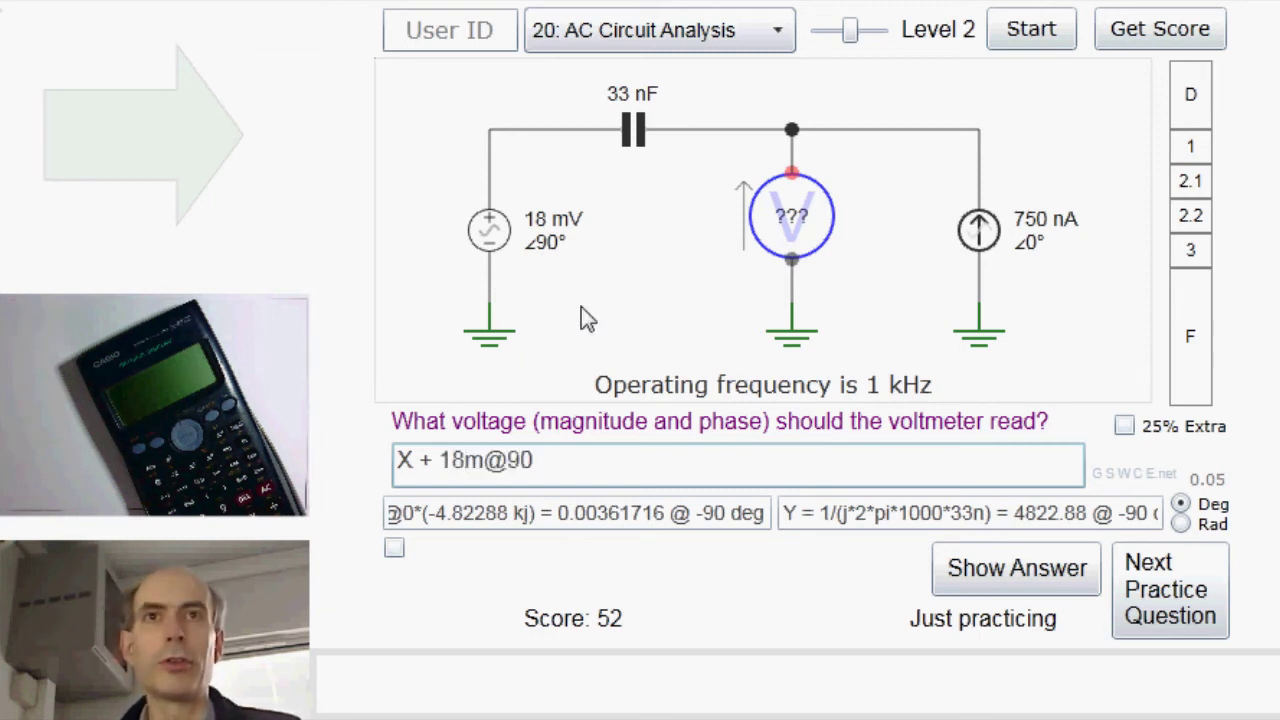
key("Return")
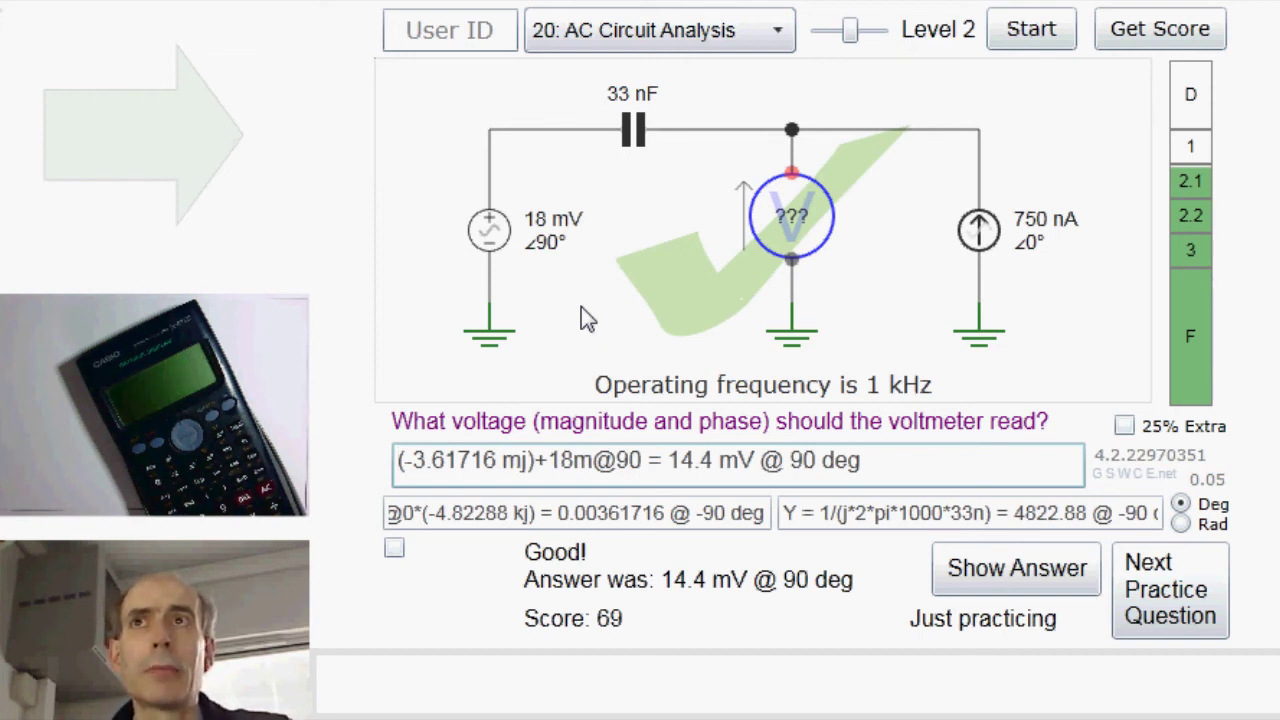
- Load the 2 kHz ammeter question and enter 280m@0 / (1/(j*2*pi*2000*22n)) as Y
left_click(1168, 592)
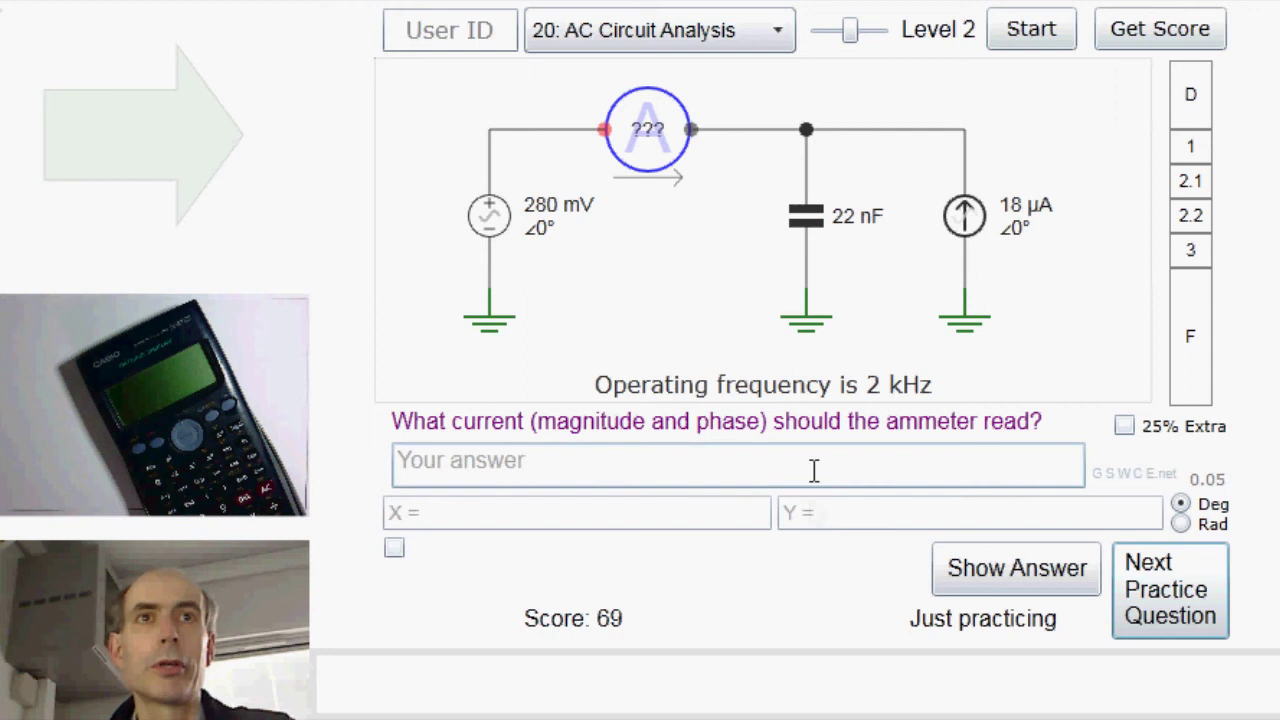
left_click(815, 511)
type("280m")
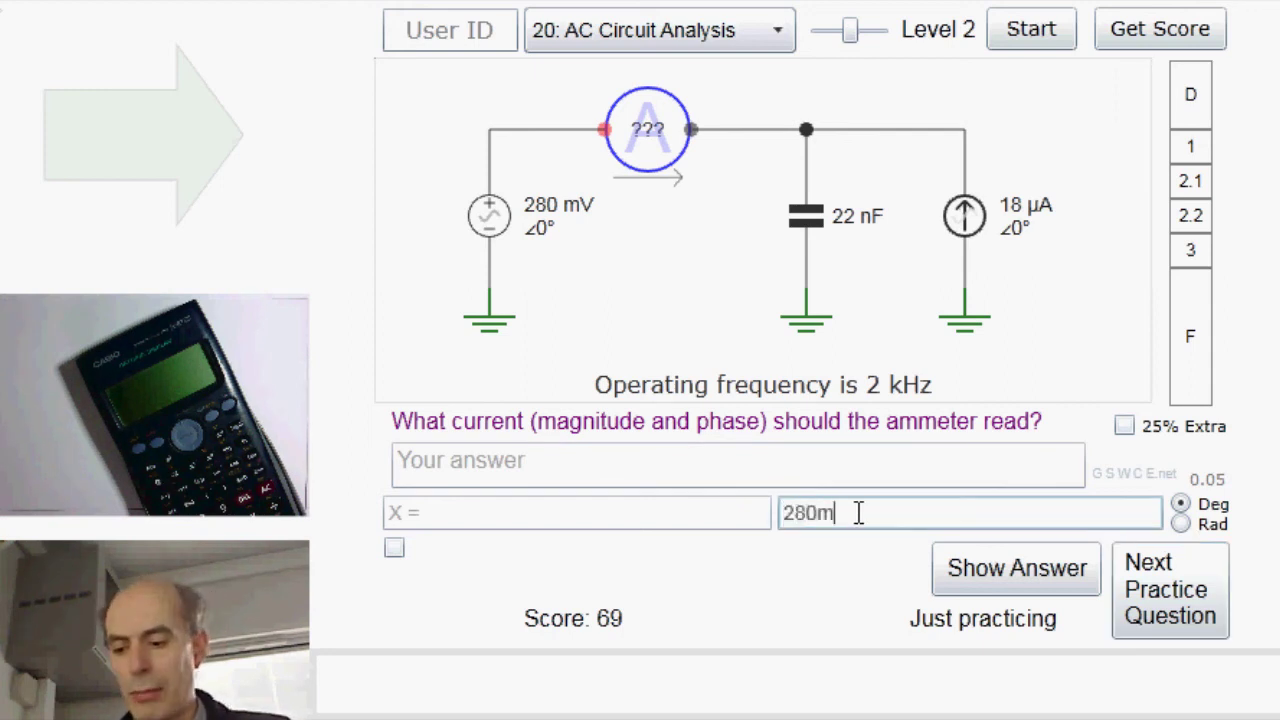
type("@0")
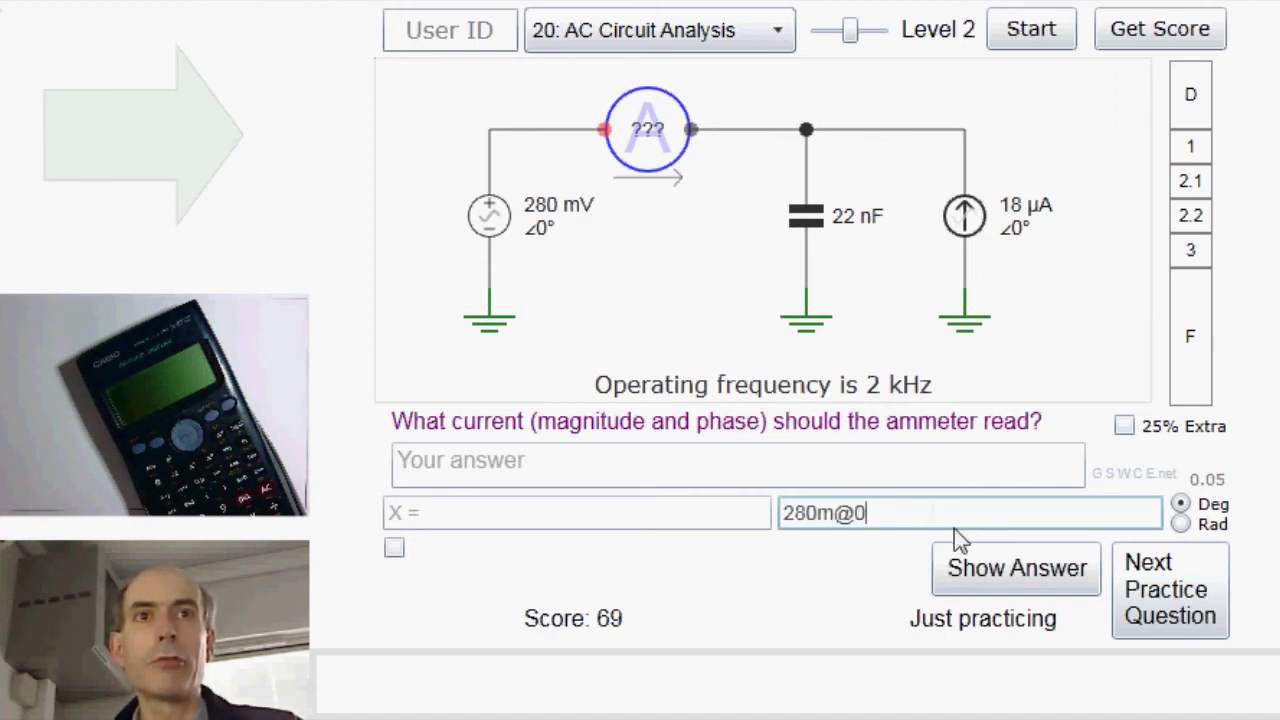
type(" / ")
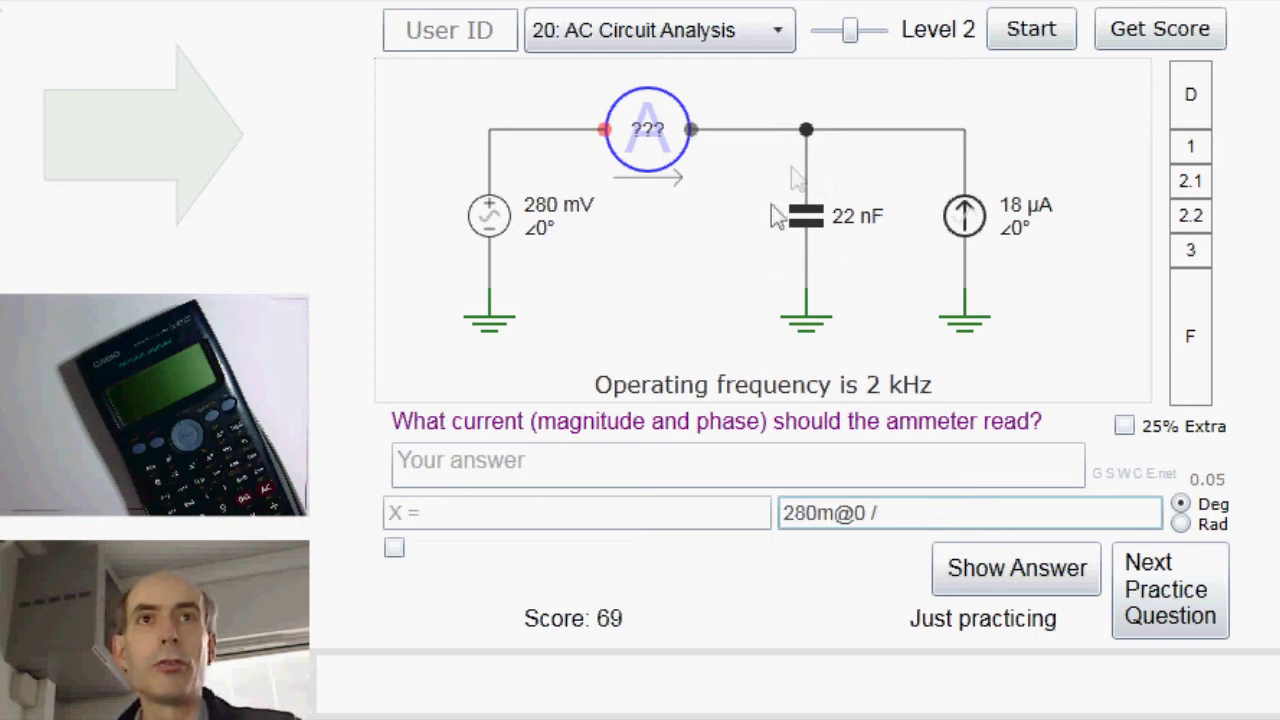
type("(1")
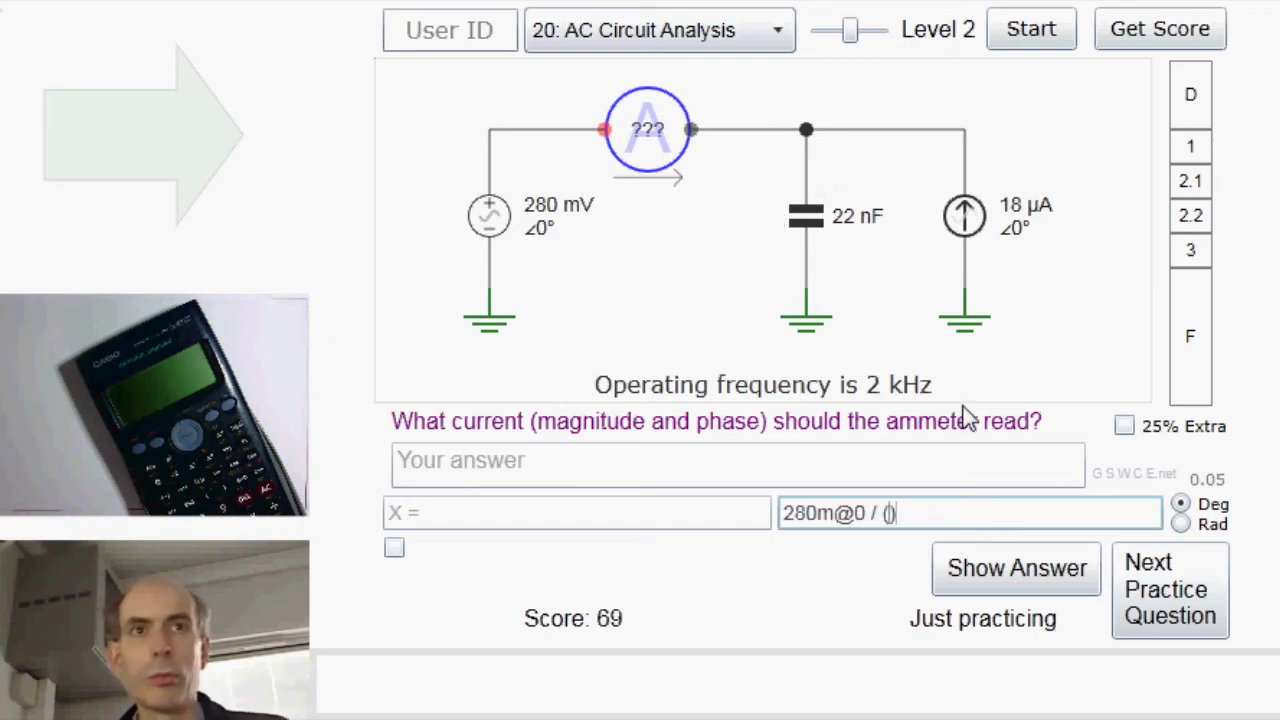
type("/(")
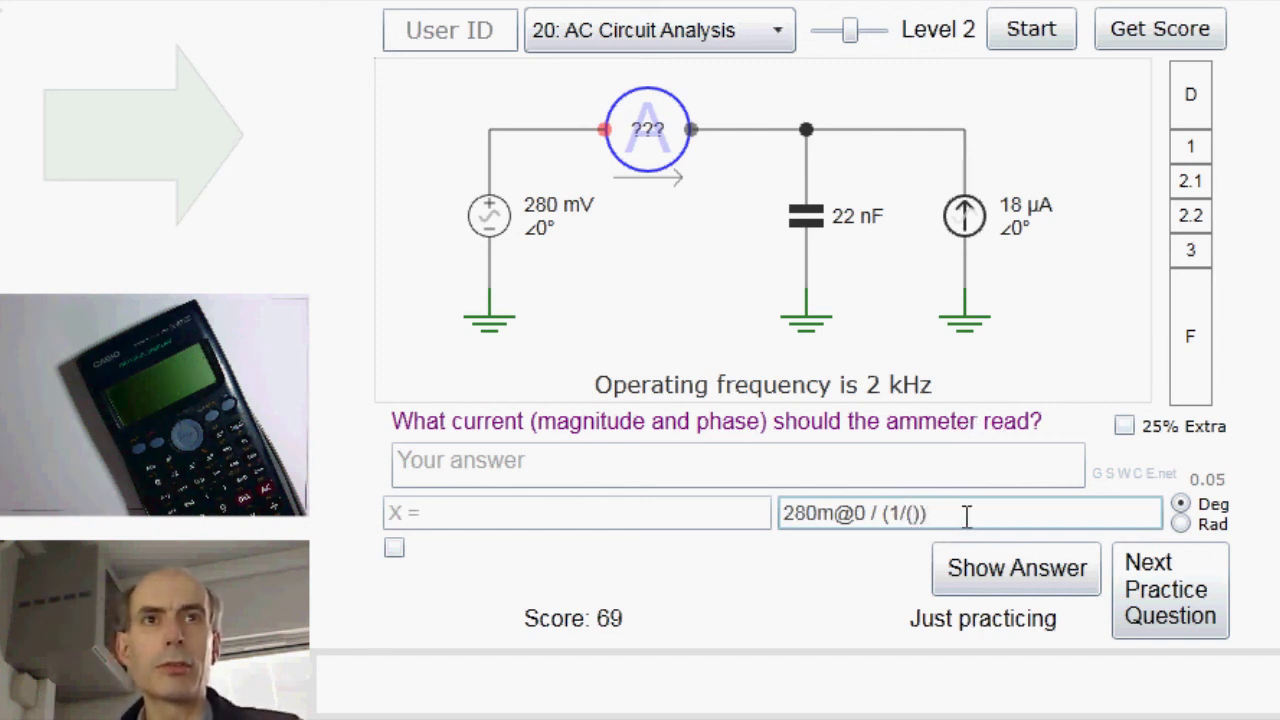
type("j * ")
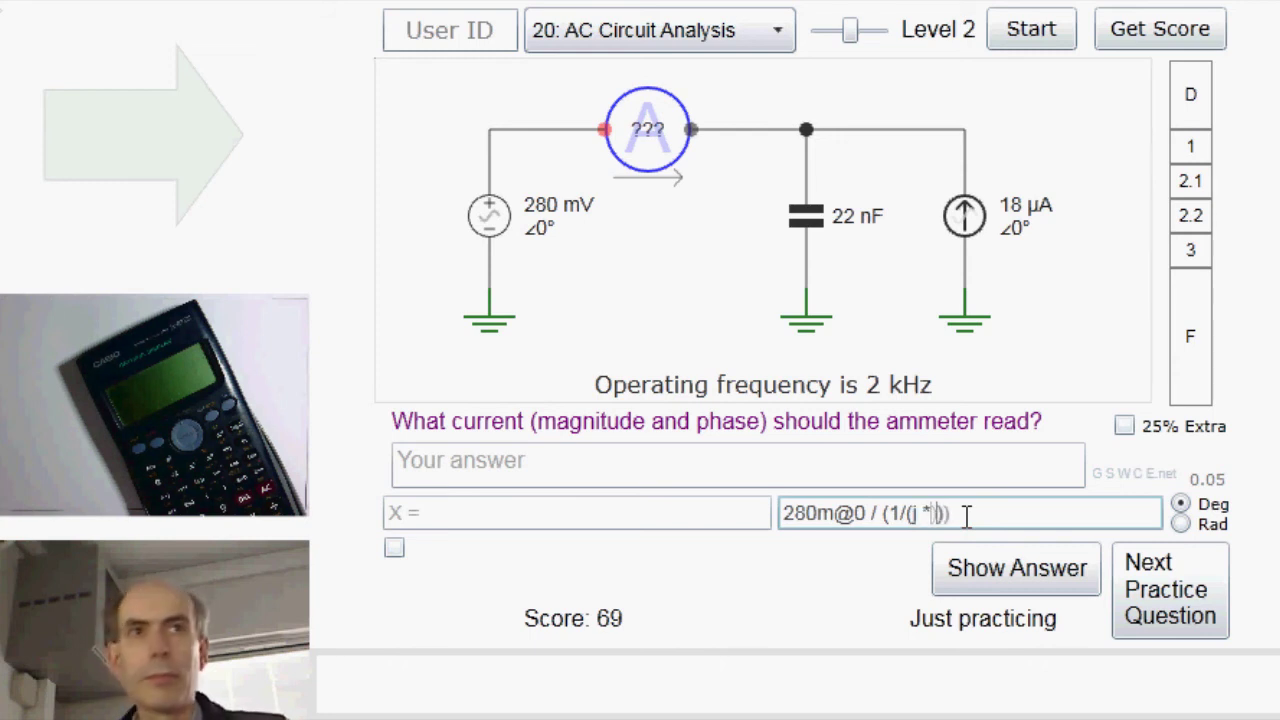
type("2*pi*2")
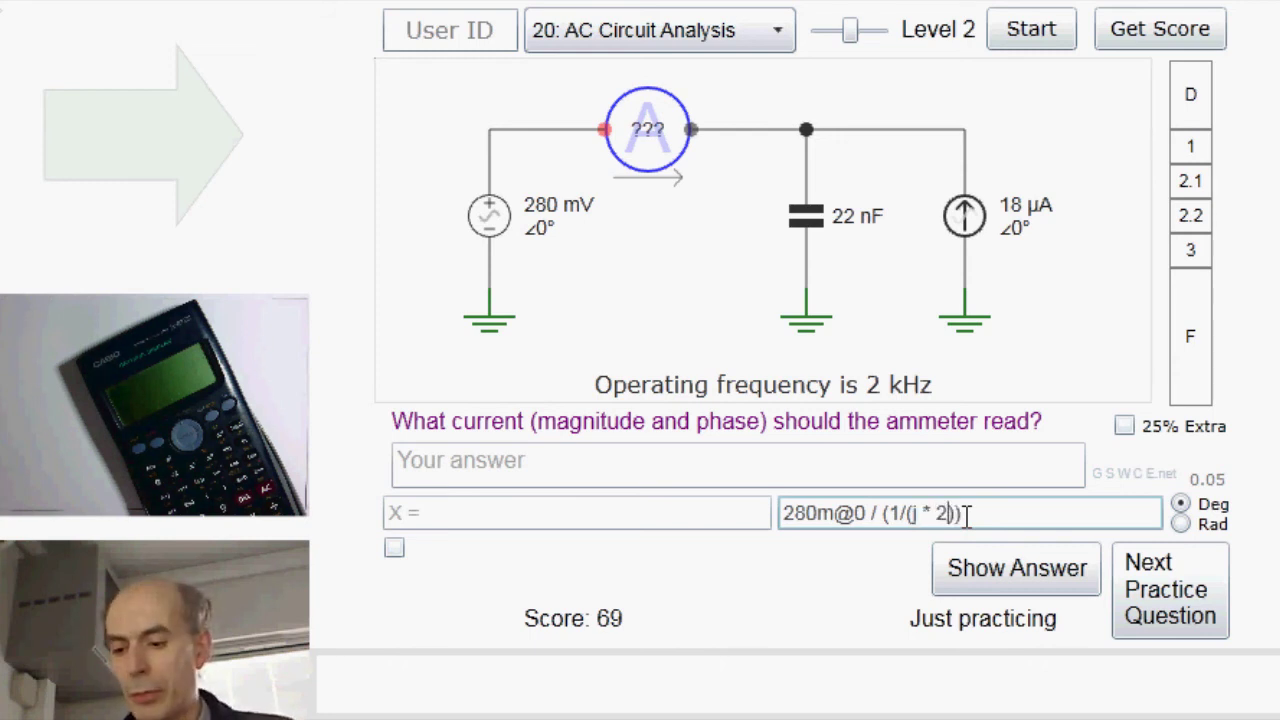
type("000")
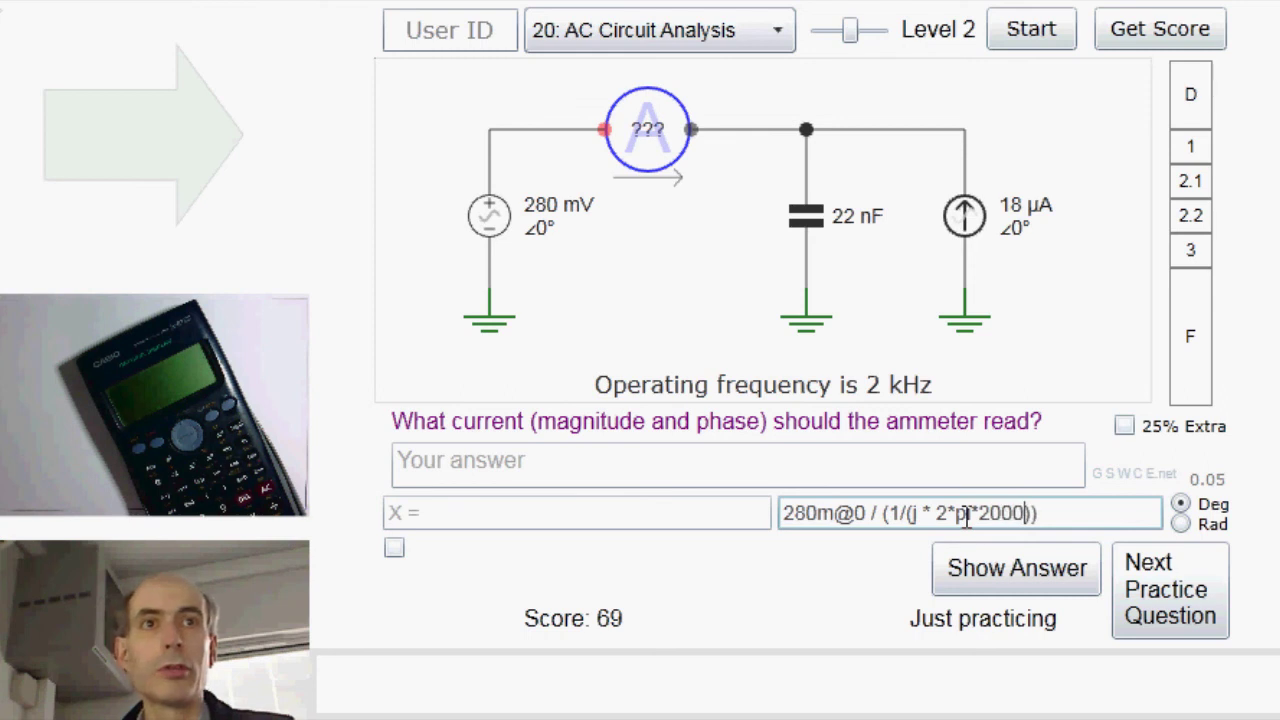
type(" * ")
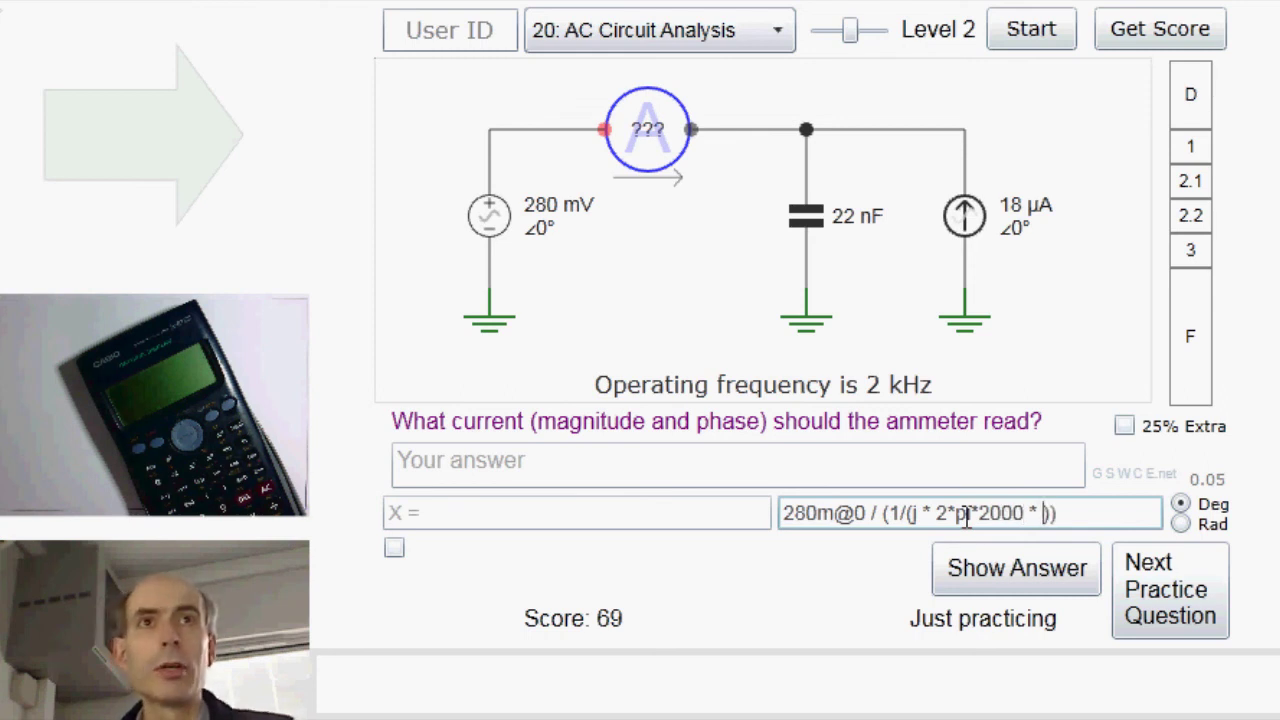
type("22n")
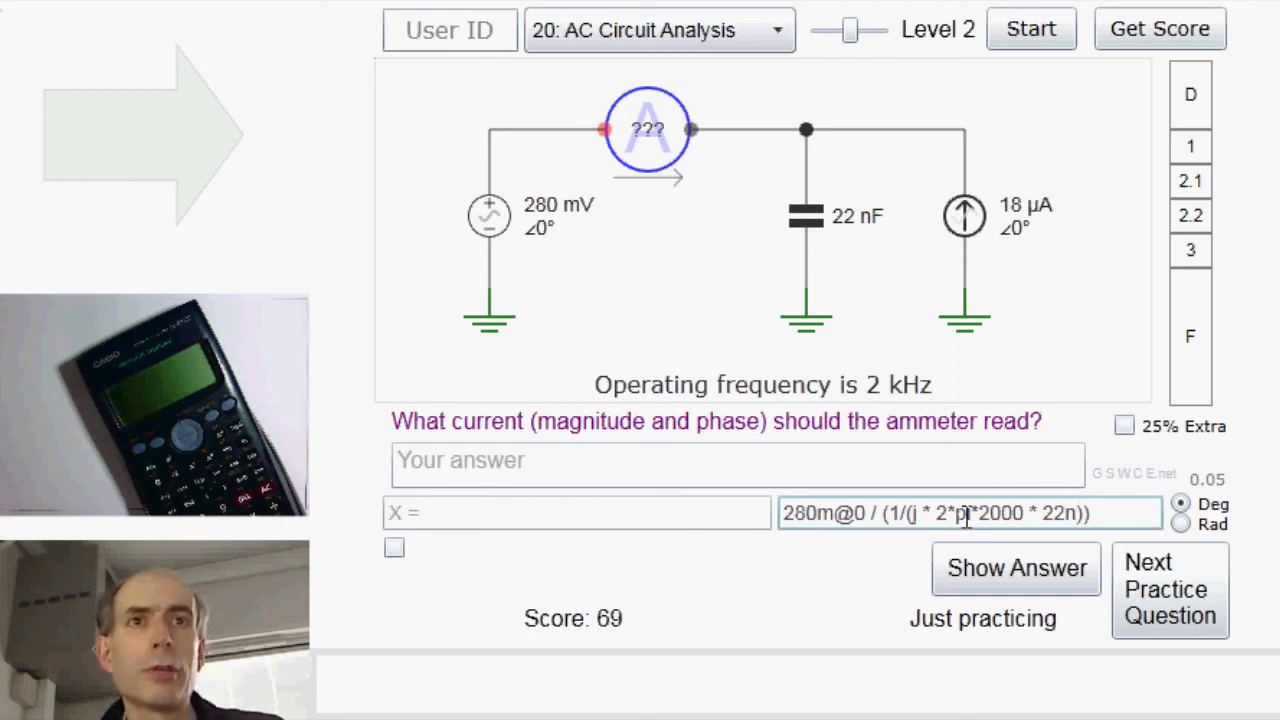
key("Return")
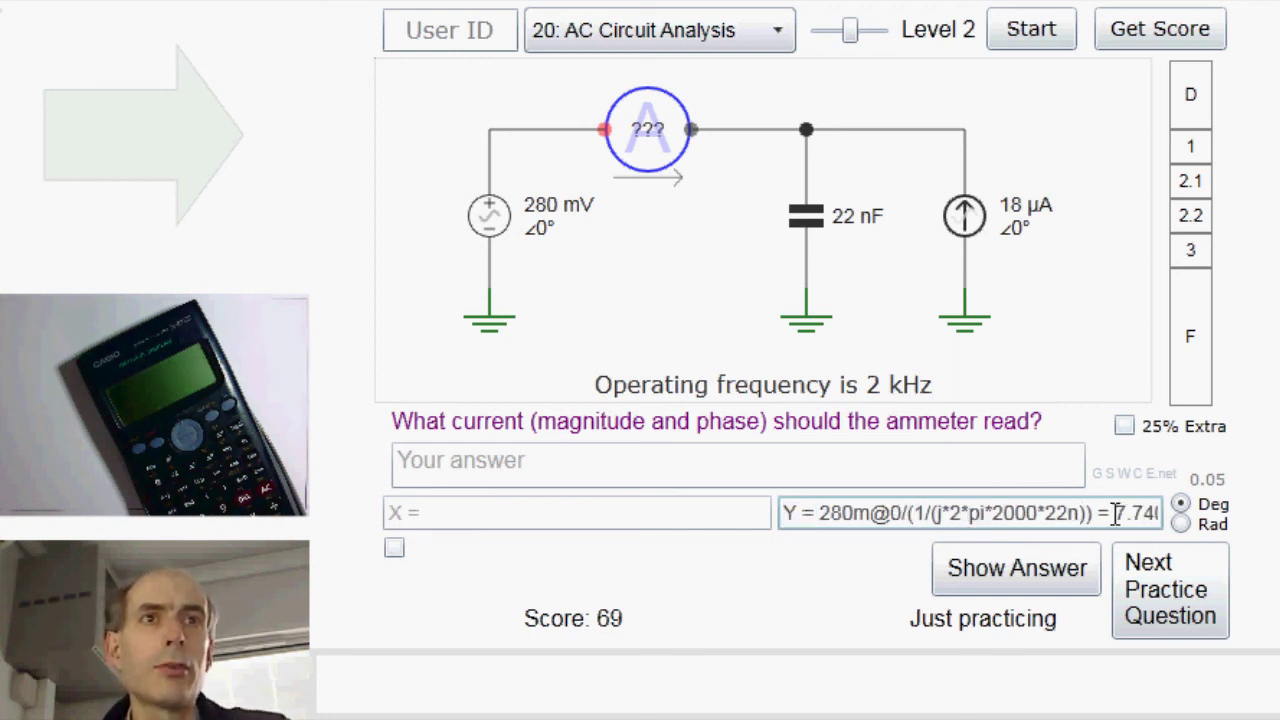
left_click_drag(1115, 512, 1160, 512)
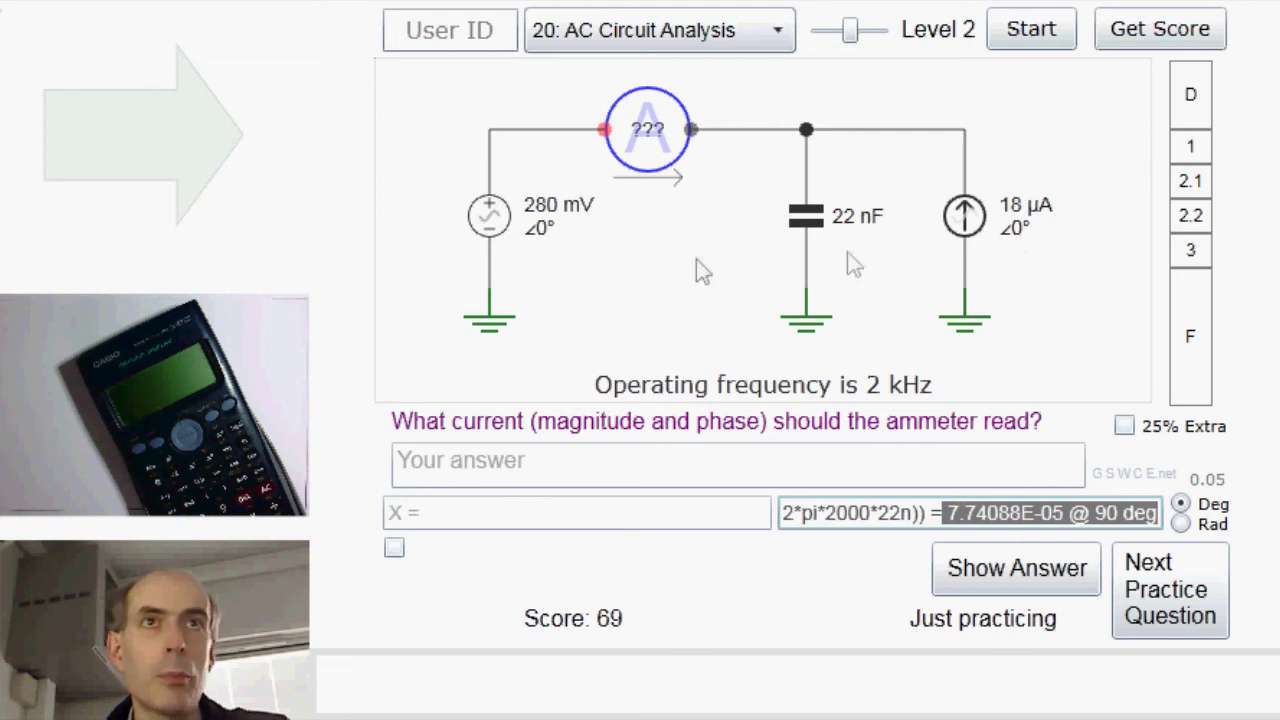
- Submit Y - 18u as the ammeter reading, graded correct at 79.5 µA @ 103 deg
left_click(575, 460)
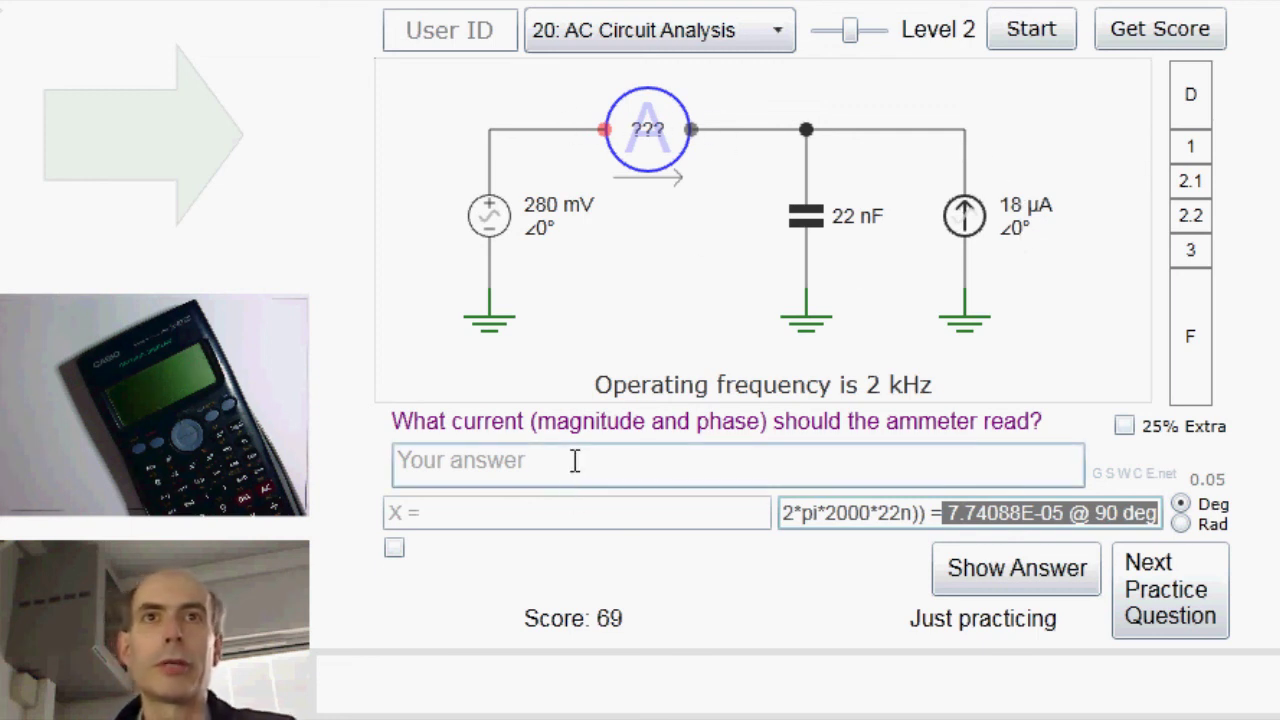
left_click(575, 460)
type("Y ")
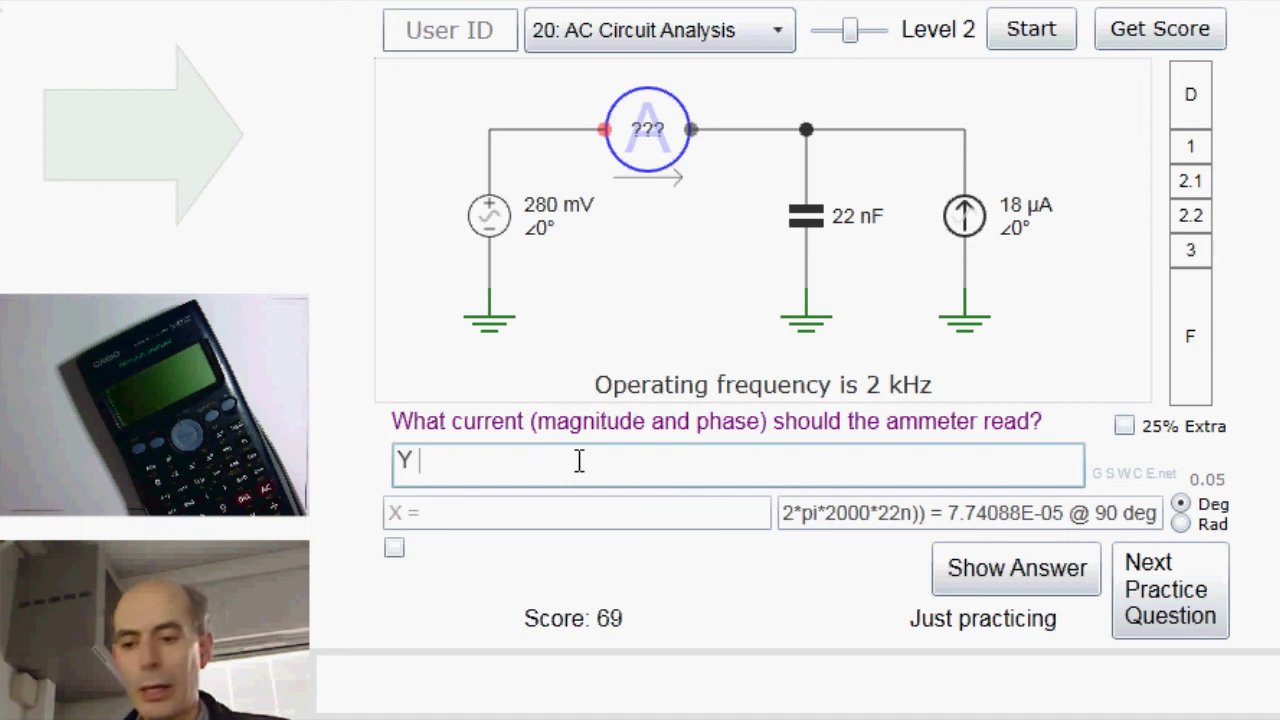
type("- 18u")
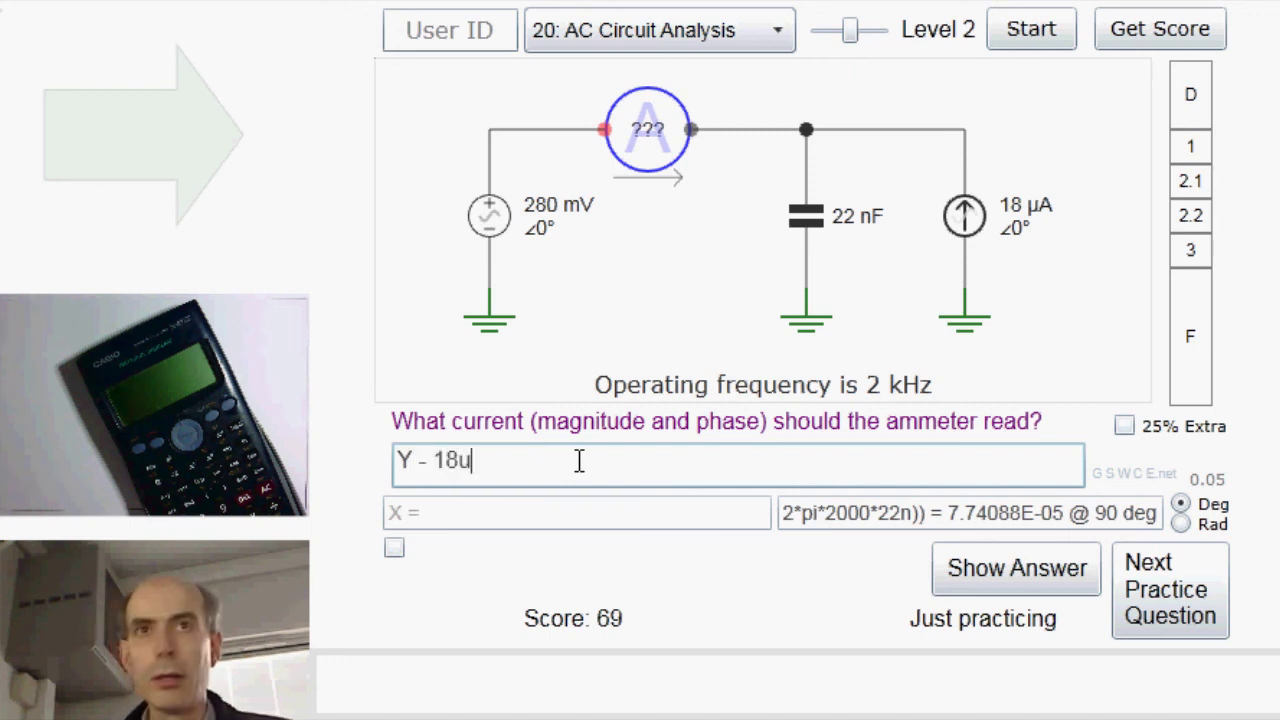
key("Return")
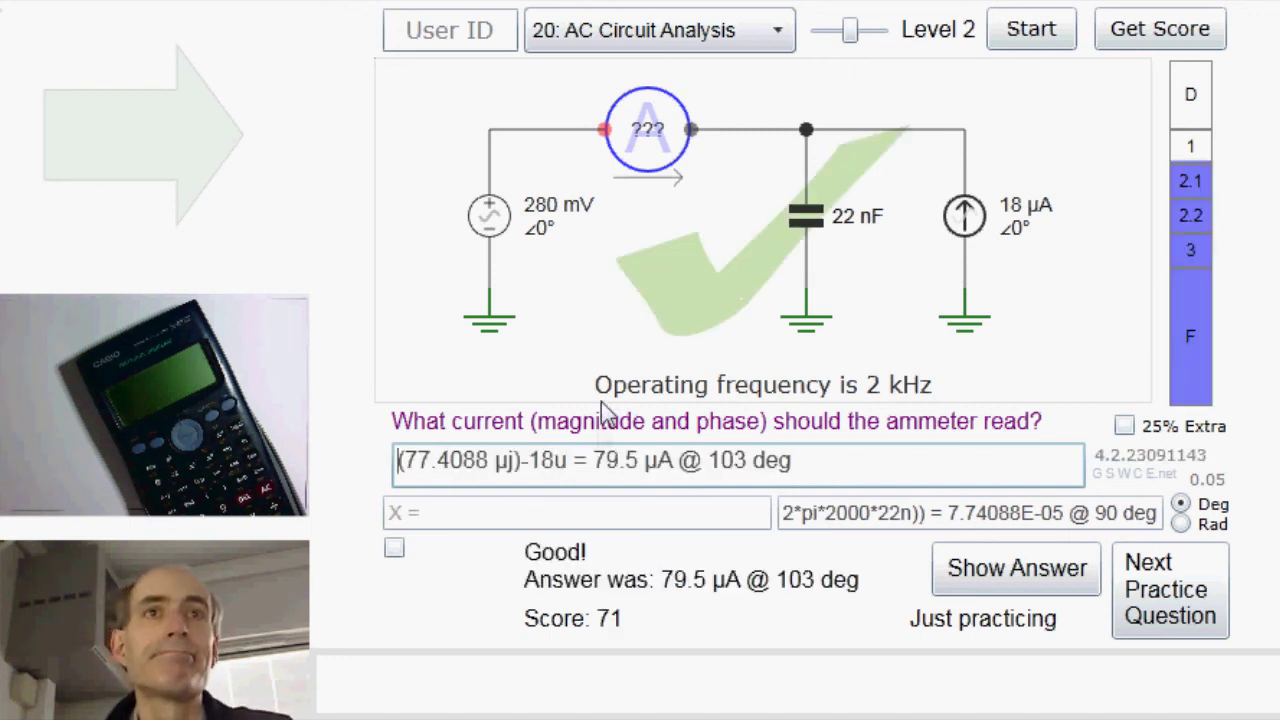